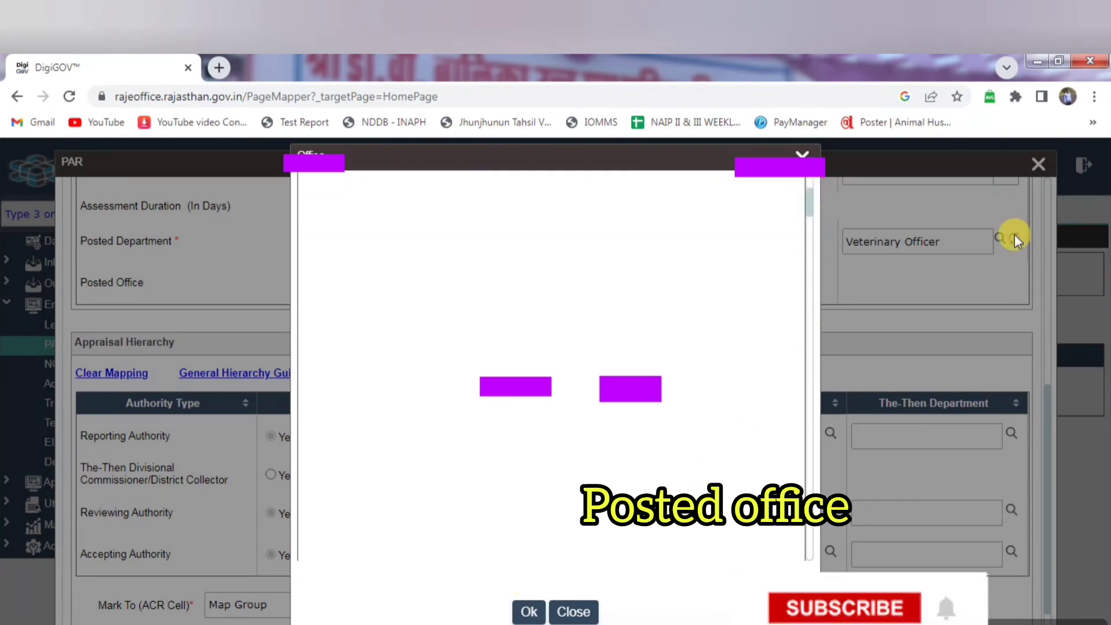
# - Confirm Veterinary Hospital, Badet as the PAR's posted office and return to My Dashboard
pyautogui.click(529, 612)
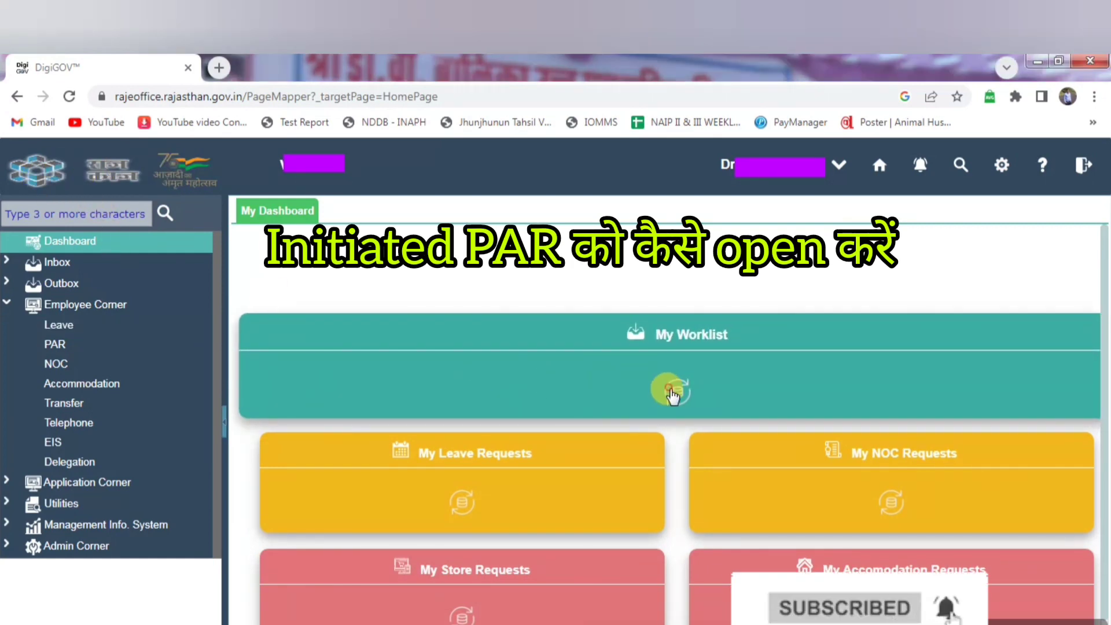
# - Refresh My Worklist, select the pending PAR count, and verify access with the OTP
pyautogui.click(671, 394)
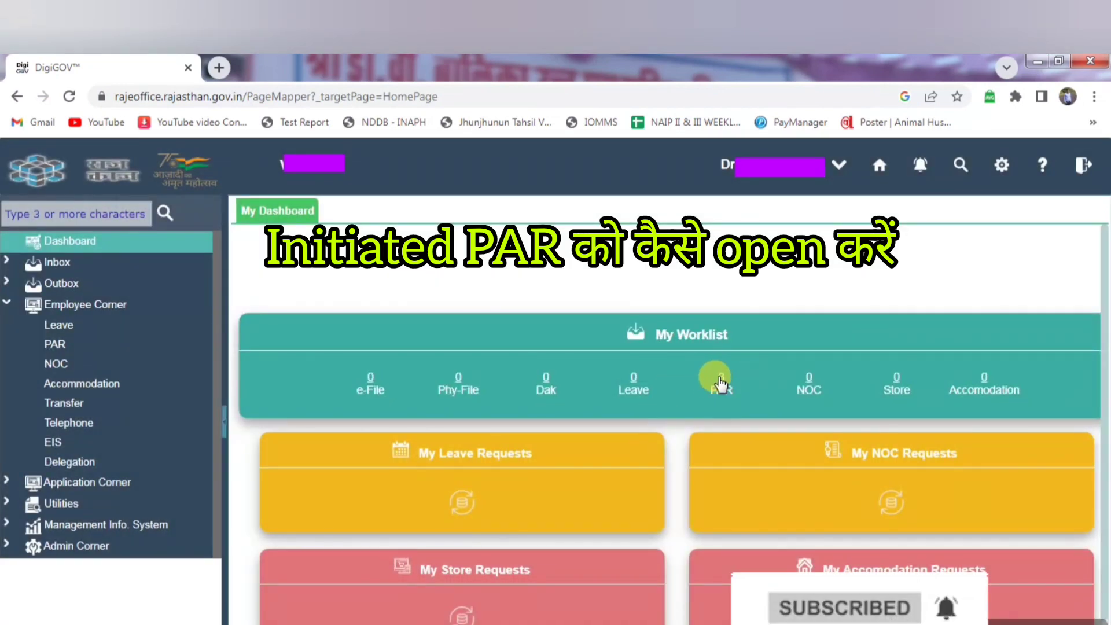
pyautogui.click(719, 381)
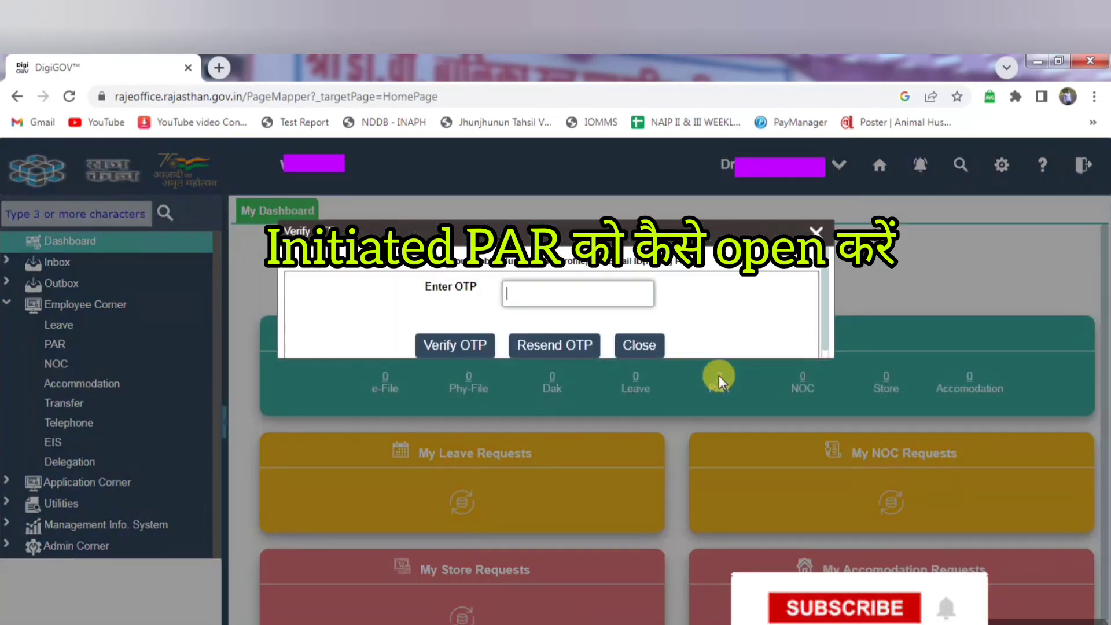
pyautogui.click(514, 290)
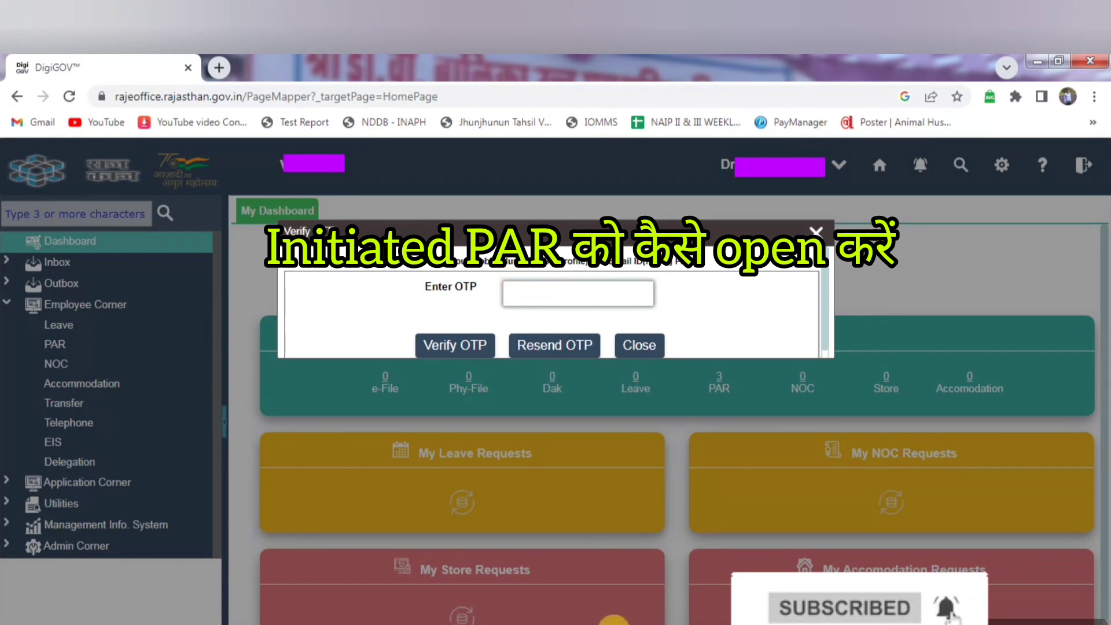
pyautogui.click(470, 346)
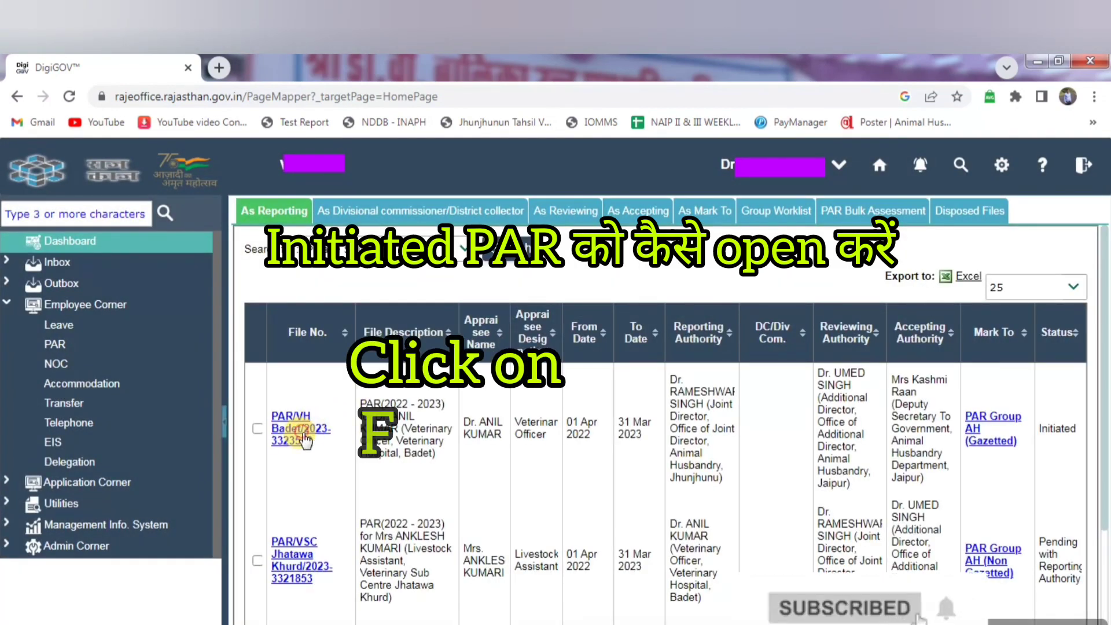
# - Bring up the PAR/VH Badet file from the As Reporting list, showing its Part-1 form
pyautogui.click(301, 431)
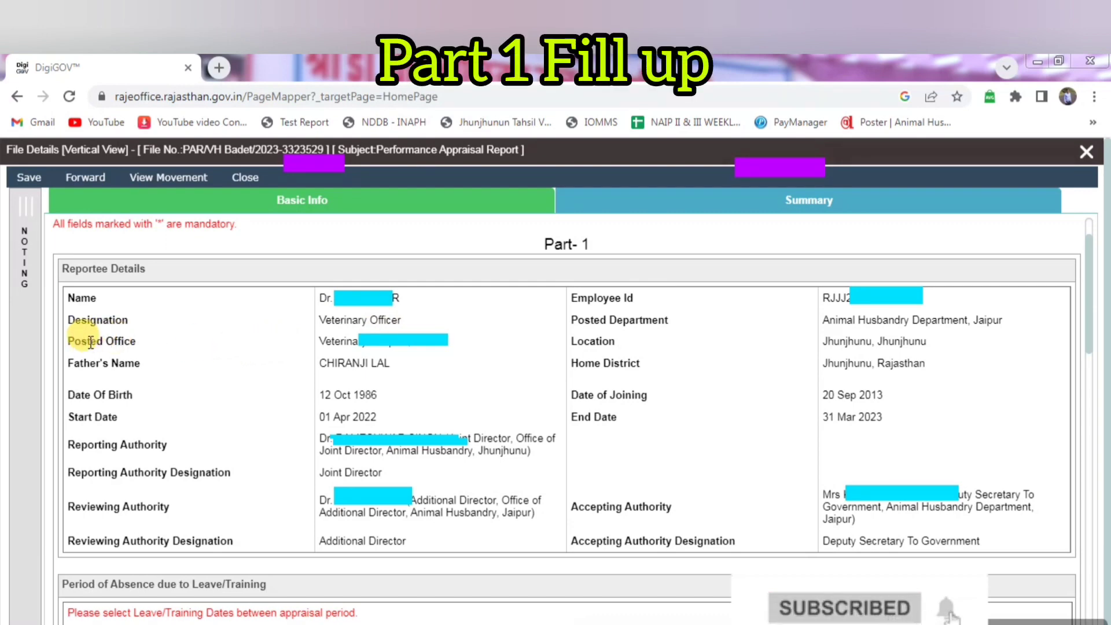
pyautogui.moveTo(91, 343); pyautogui.dragTo(136, 344)
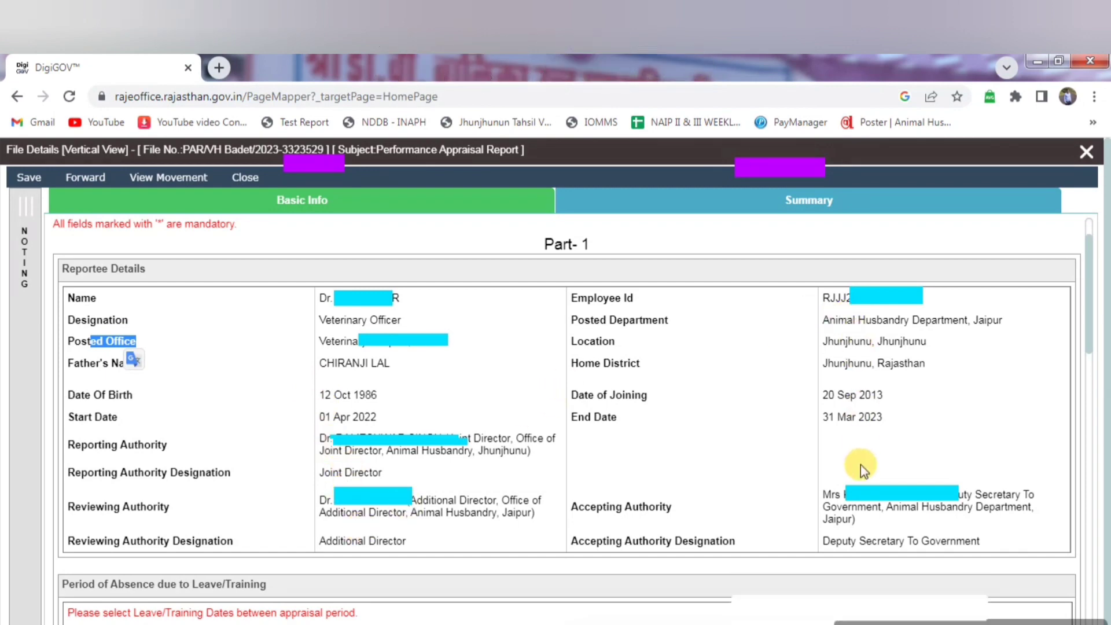
pyautogui.click(1087, 308)
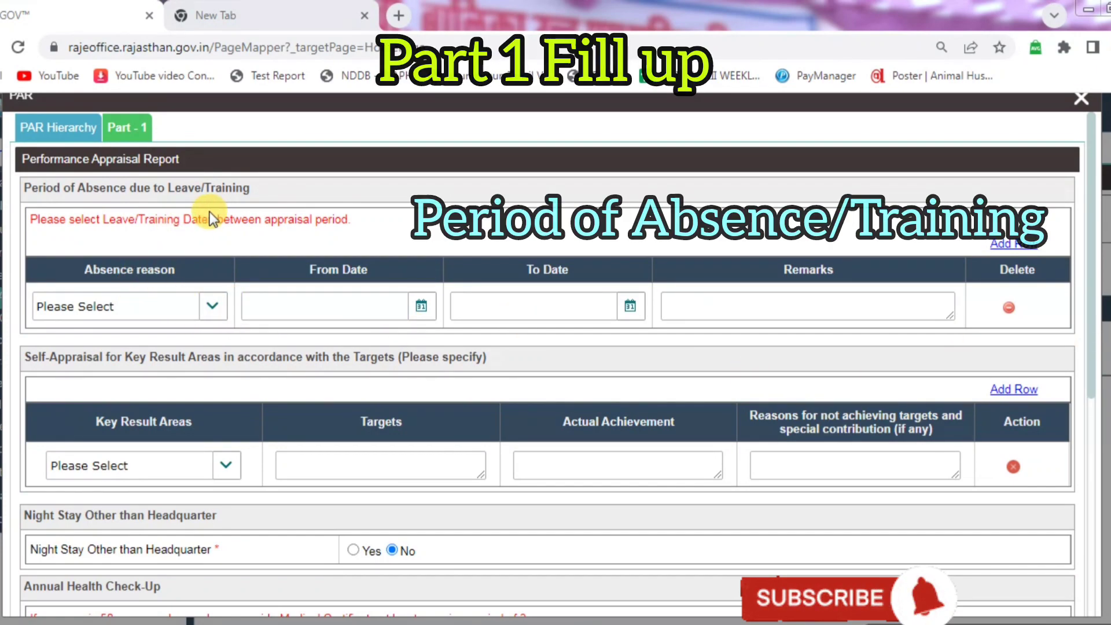
# - Remove all leave/training absence rows from the Part-1 form
pyautogui.click(212, 306)
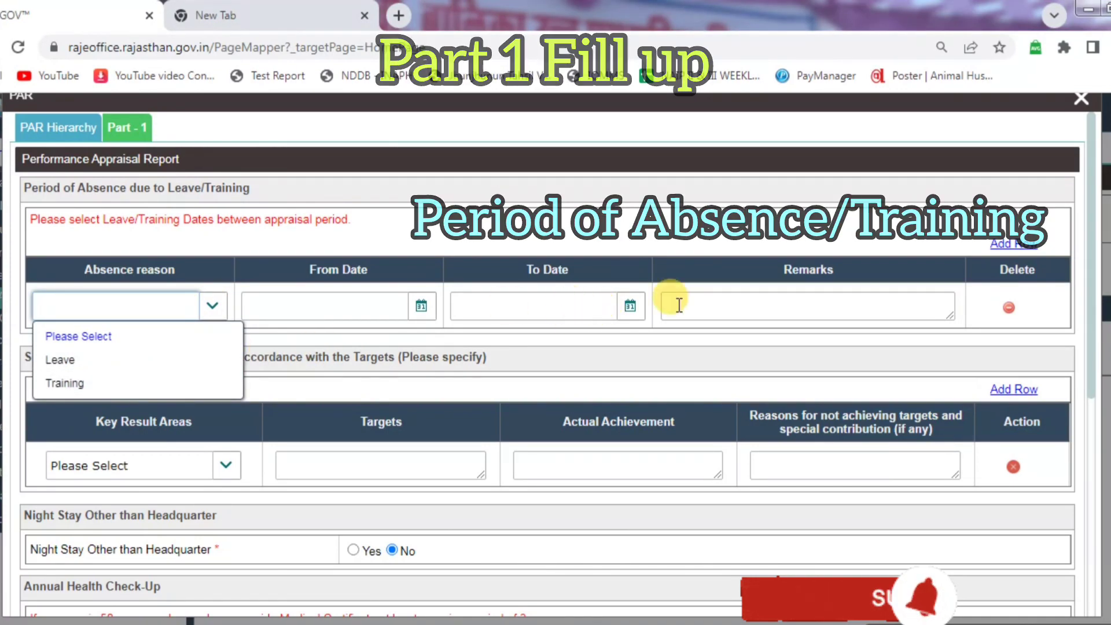
pyautogui.click(1016, 246)
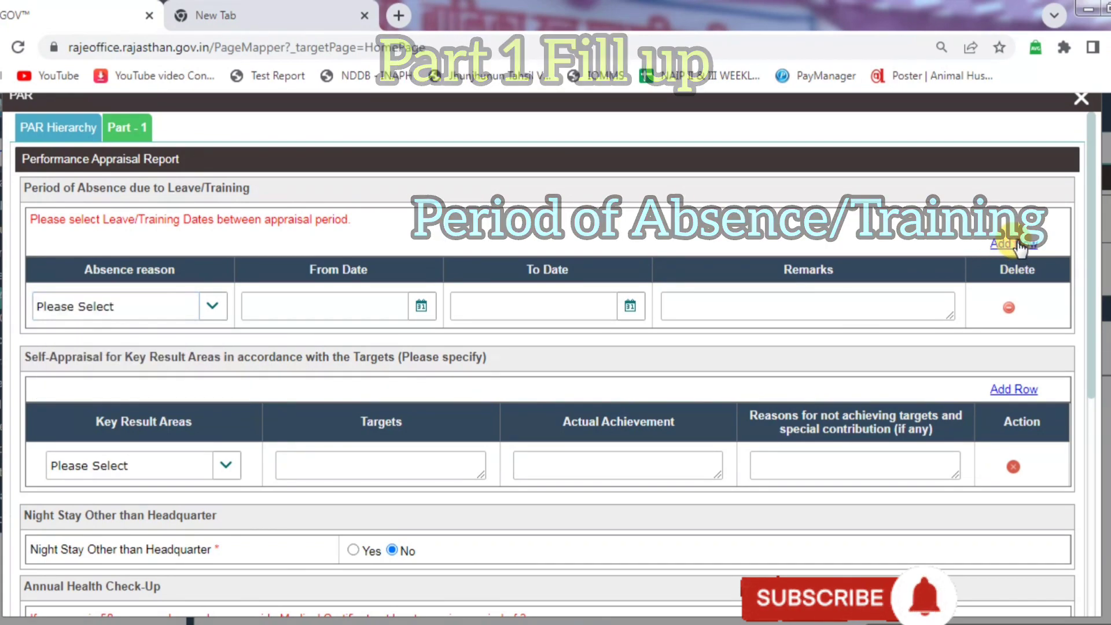
pyautogui.click(1007, 307)
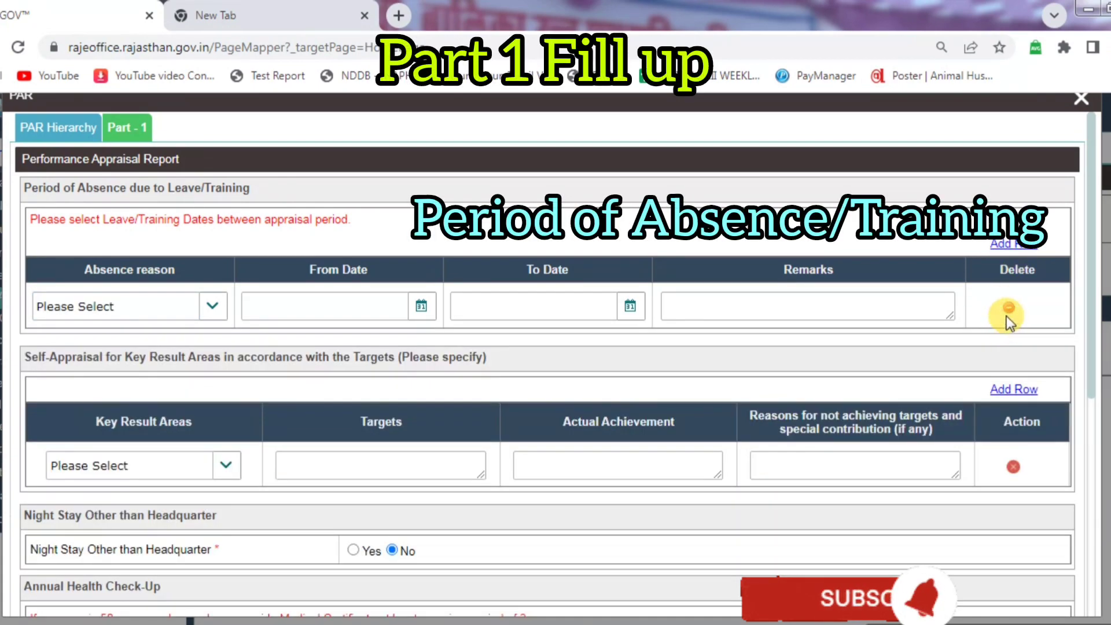
pyautogui.click(1007, 307)
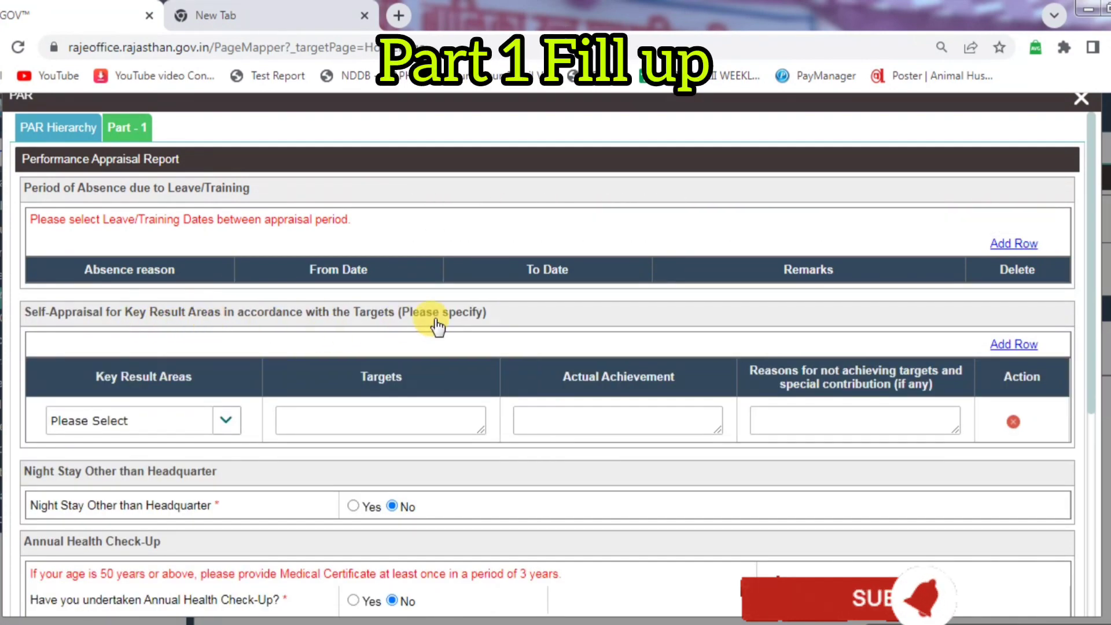
# - Fill a Physical Targets row with target AI :850 and achievement GENERAL AI -344,NAIP AI -289, then add a row
pyautogui.click(232, 425)
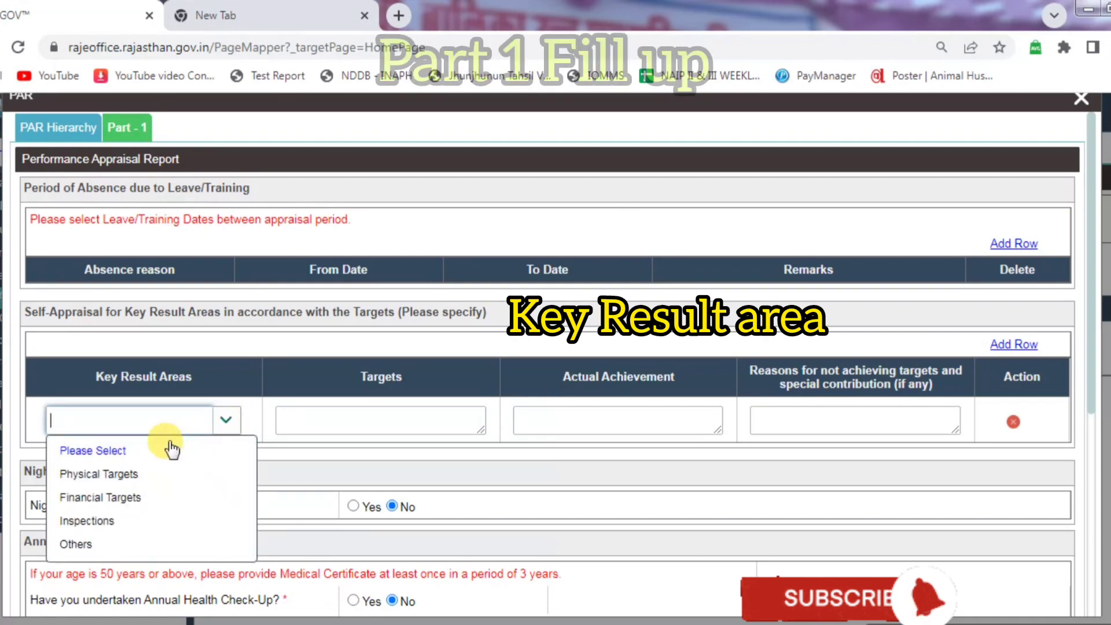
pyautogui.click(142, 472)
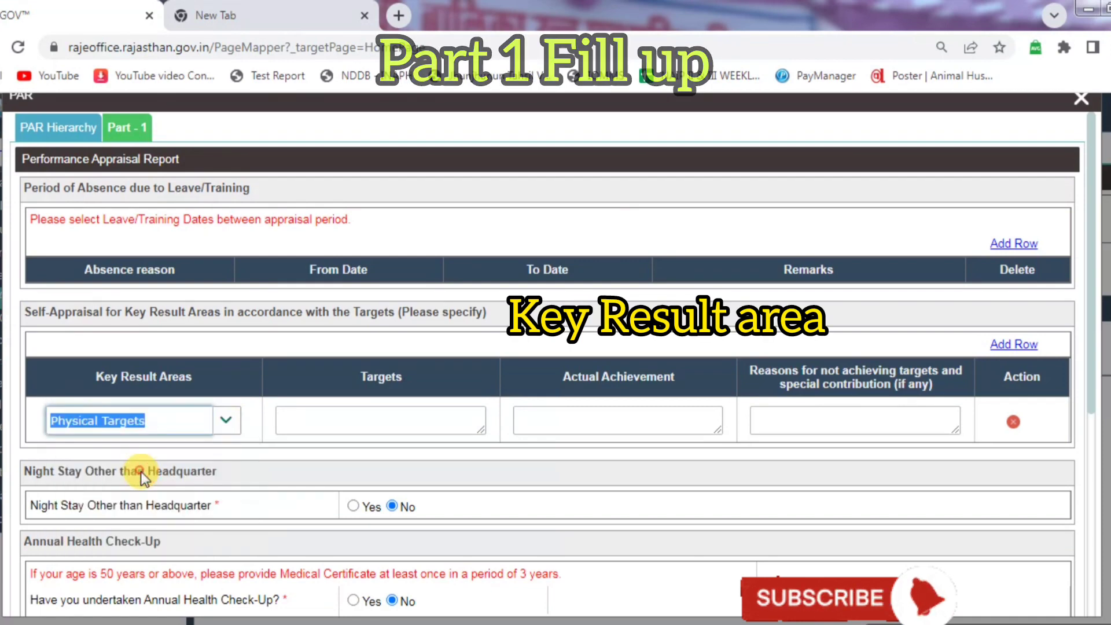
pyautogui.click(347, 421)
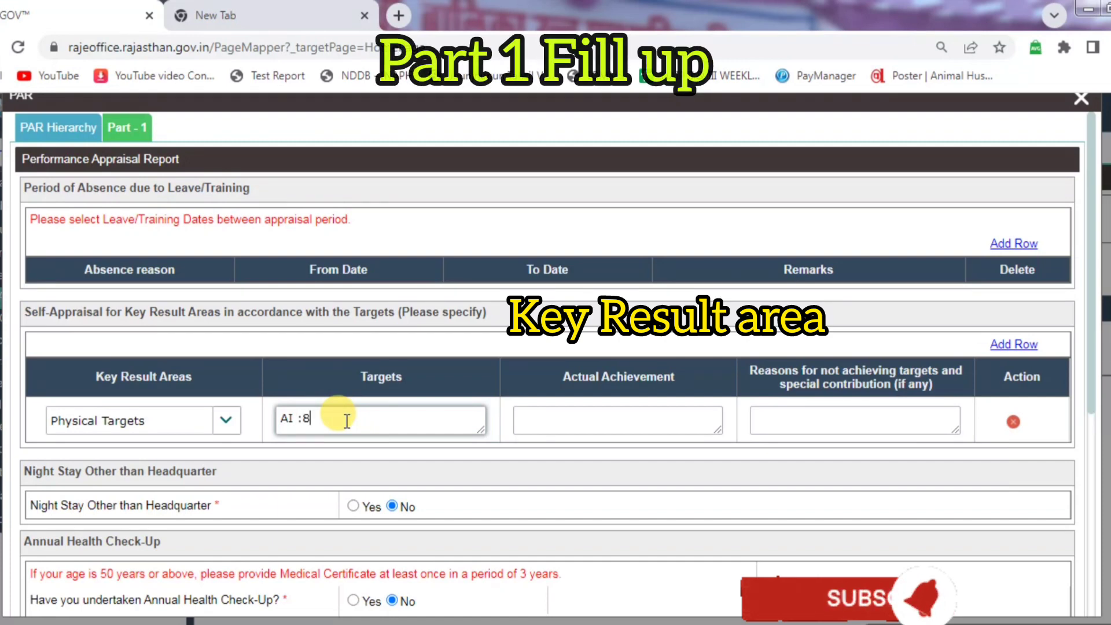
pyautogui.click(530, 427)
pyautogui.write('GENERAL A')
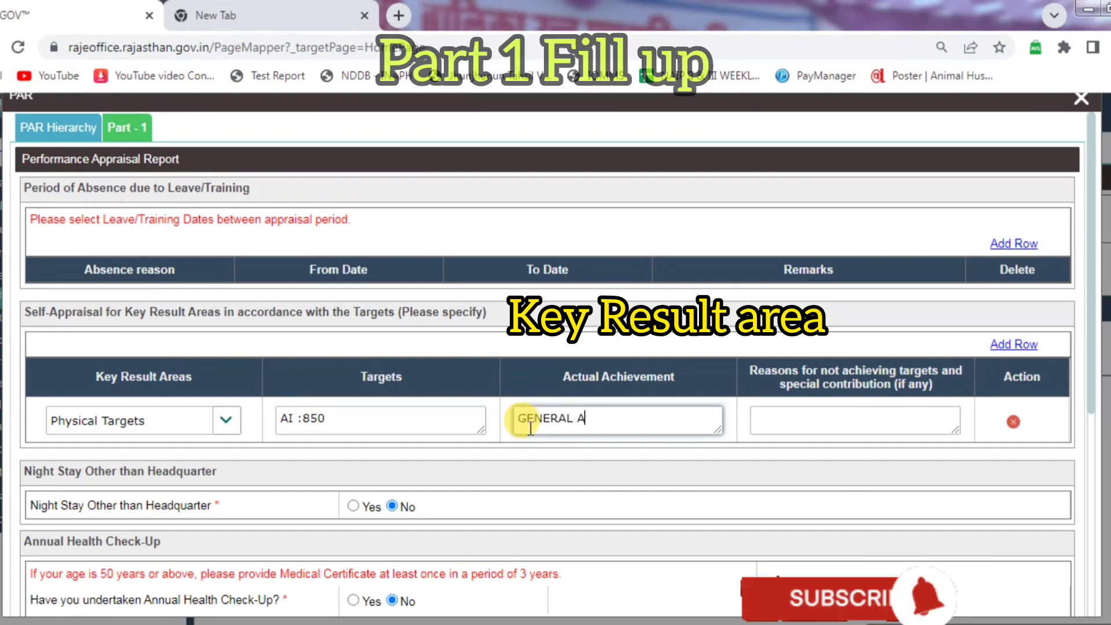
pyautogui.write('I -344')
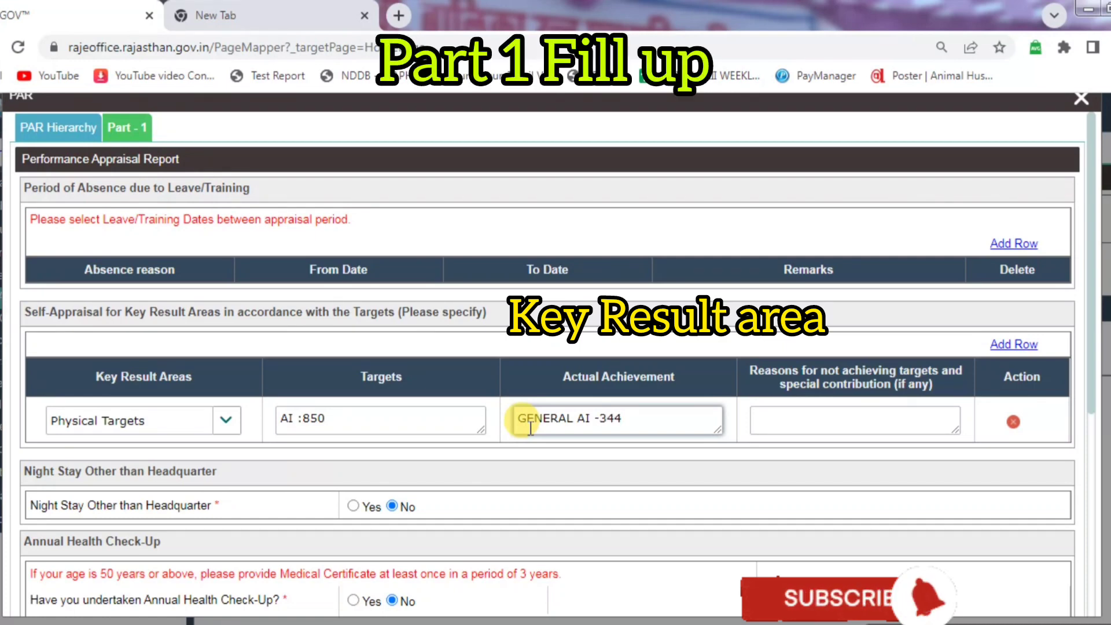
pyautogui.write('NAIP AI -289')
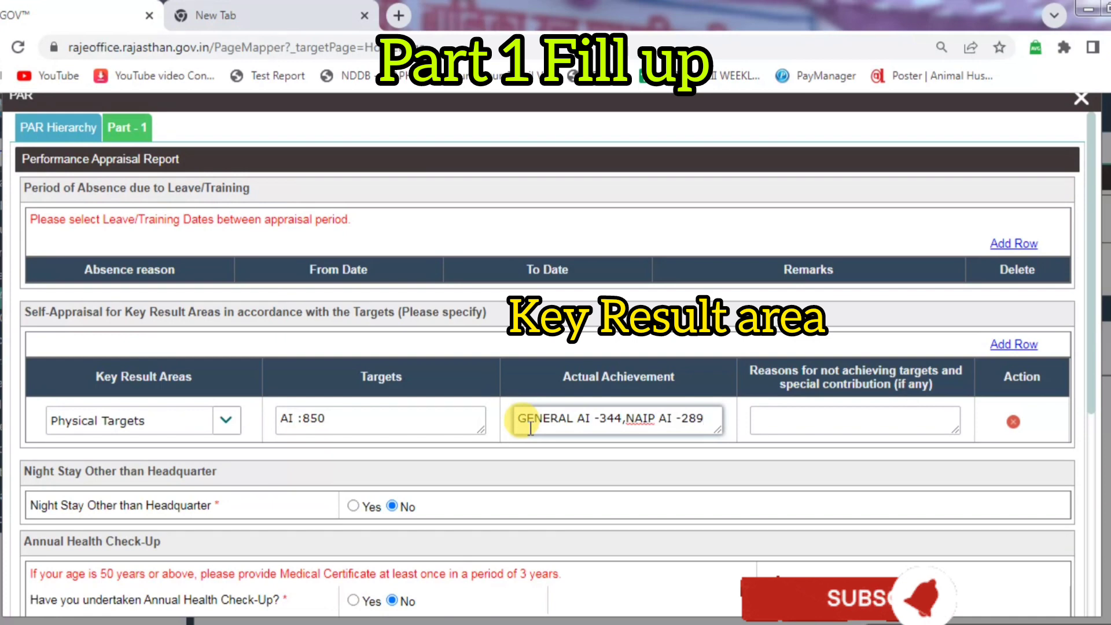
pyautogui.click(997, 343)
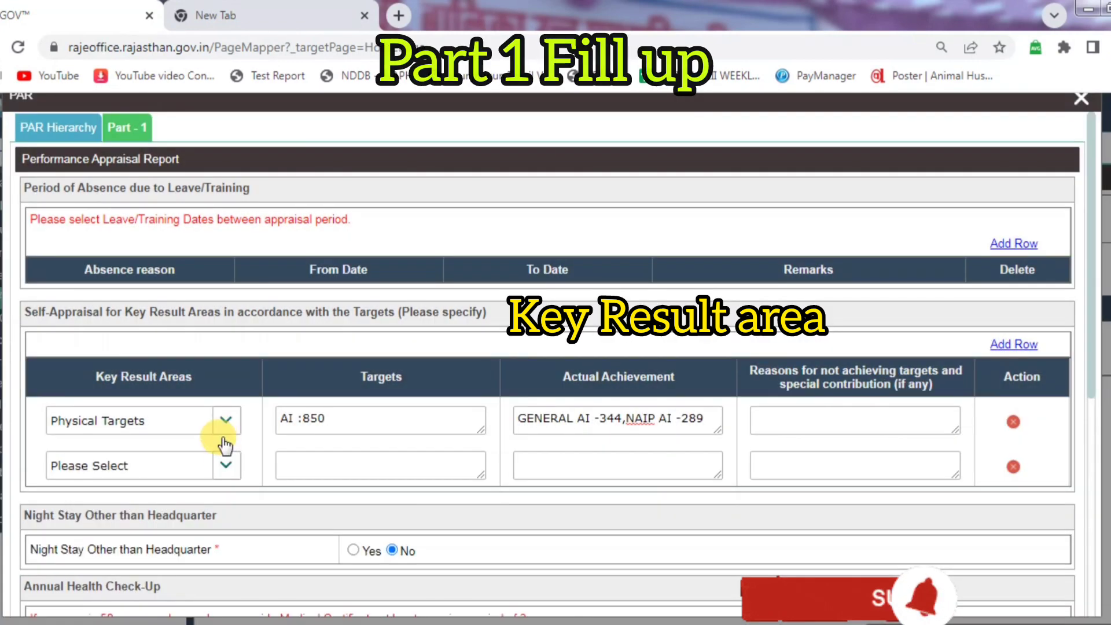
# - Fill the second Physical Targets row for DOSING with achievement 2145
pyautogui.click(222, 473)
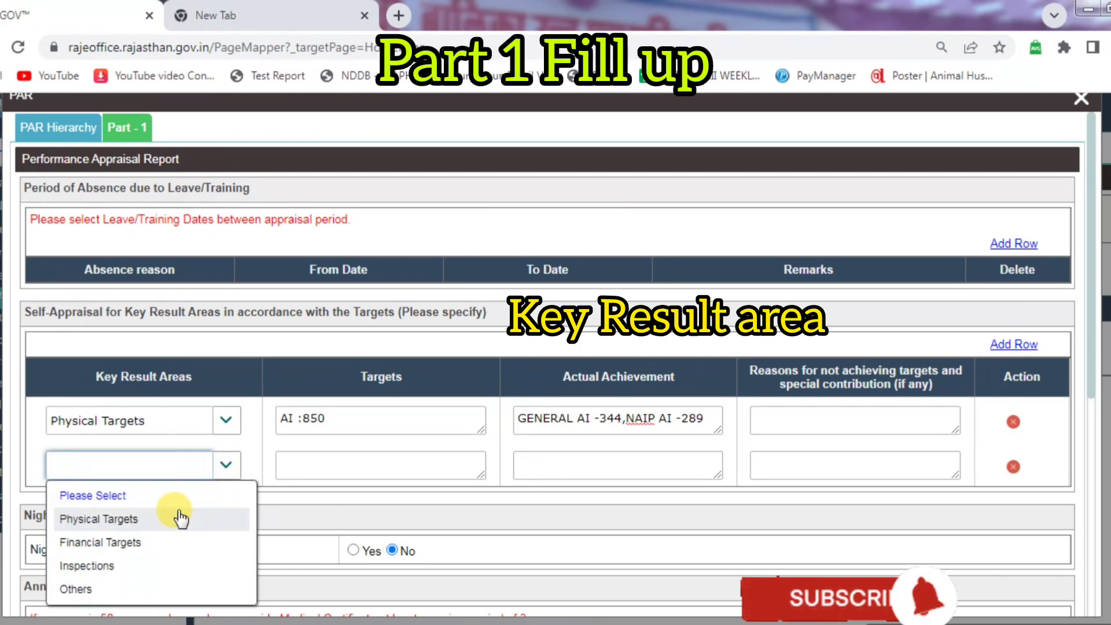
pyautogui.click(179, 515)
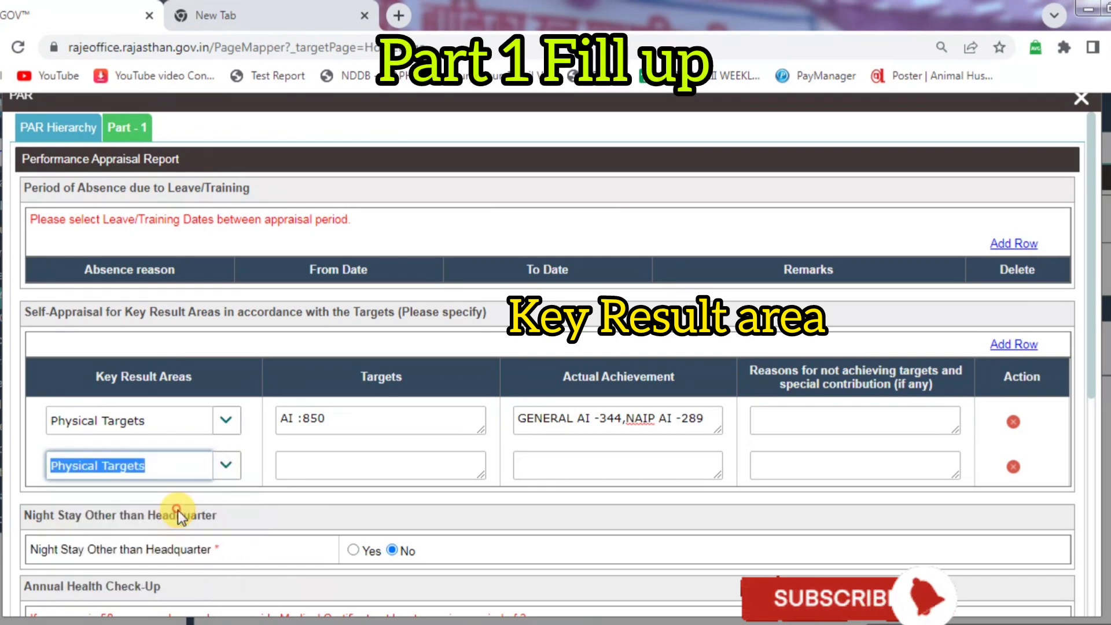
pyautogui.click(296, 465)
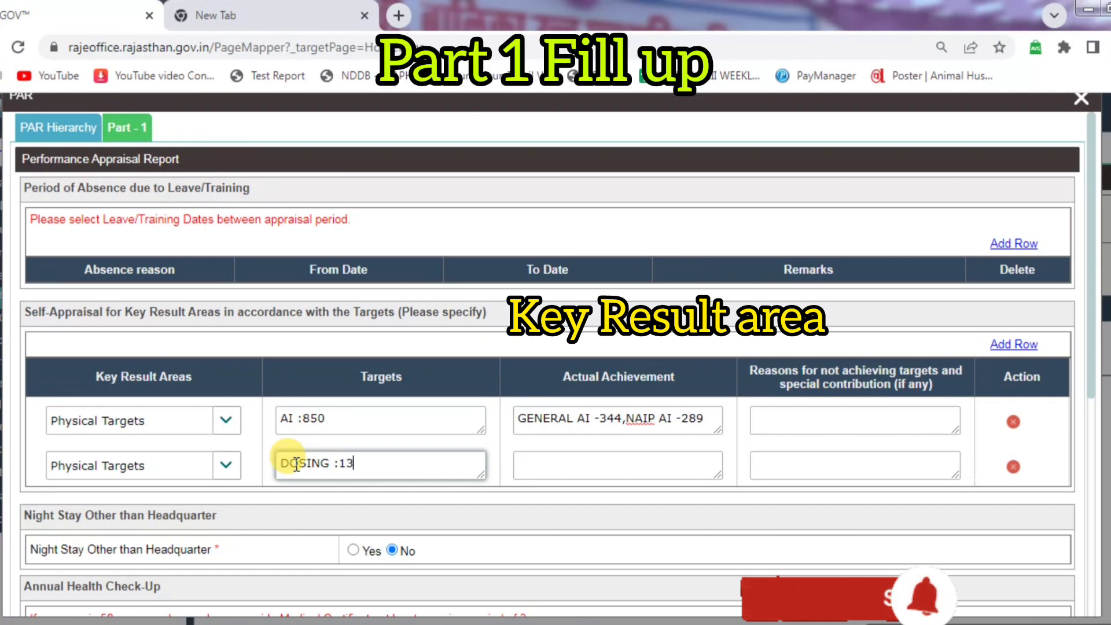
pyautogui.click(535, 463)
pyautogui.write('21')
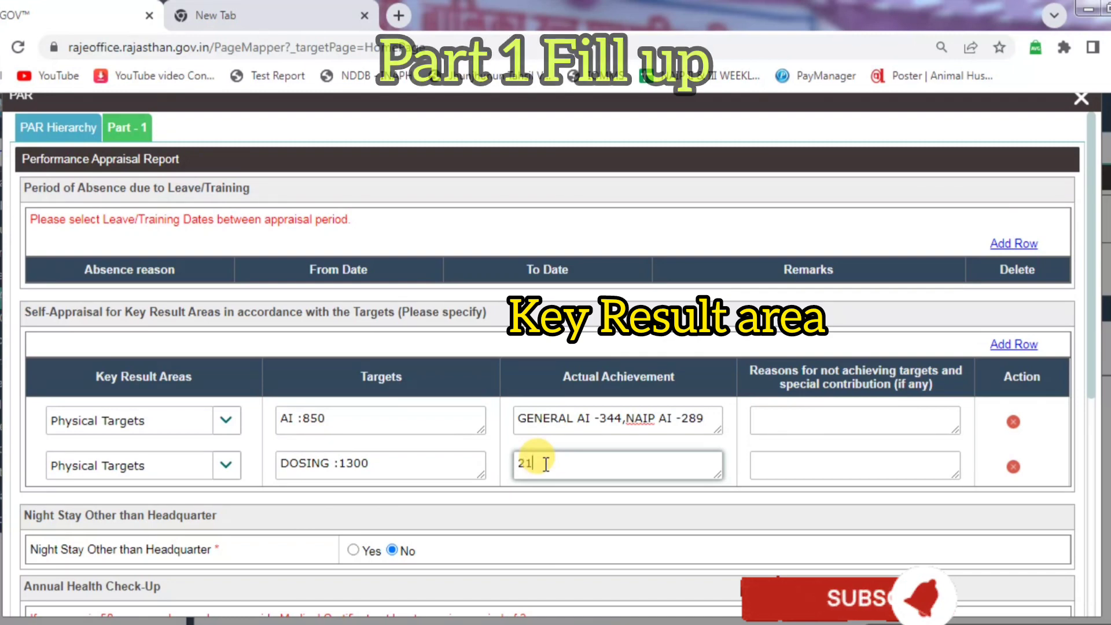
pyautogui.write('4')
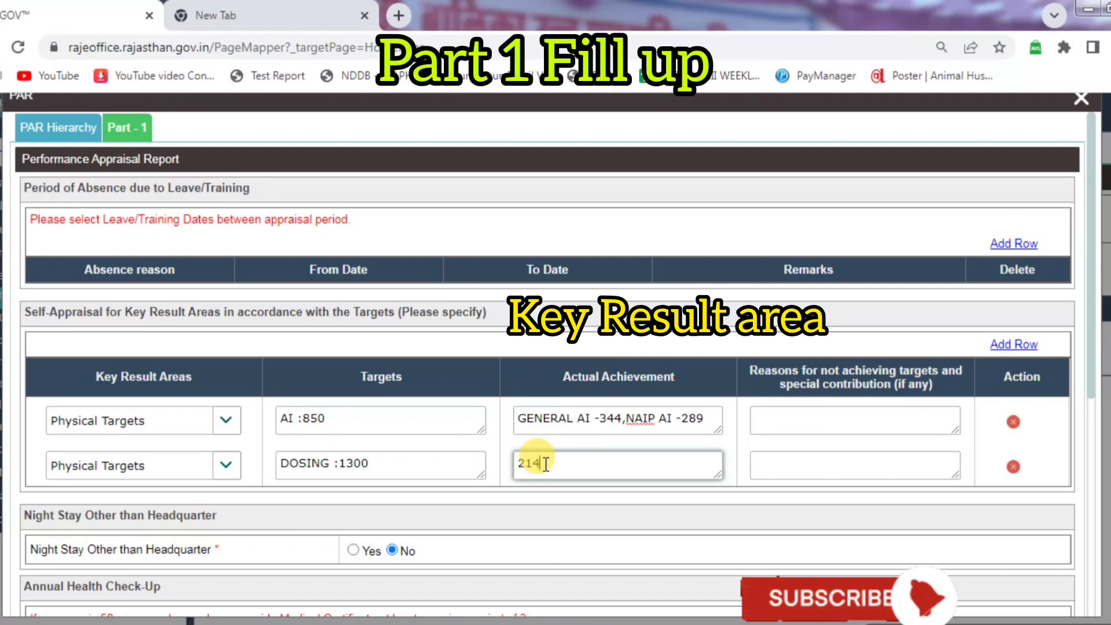
pyautogui.write('5')
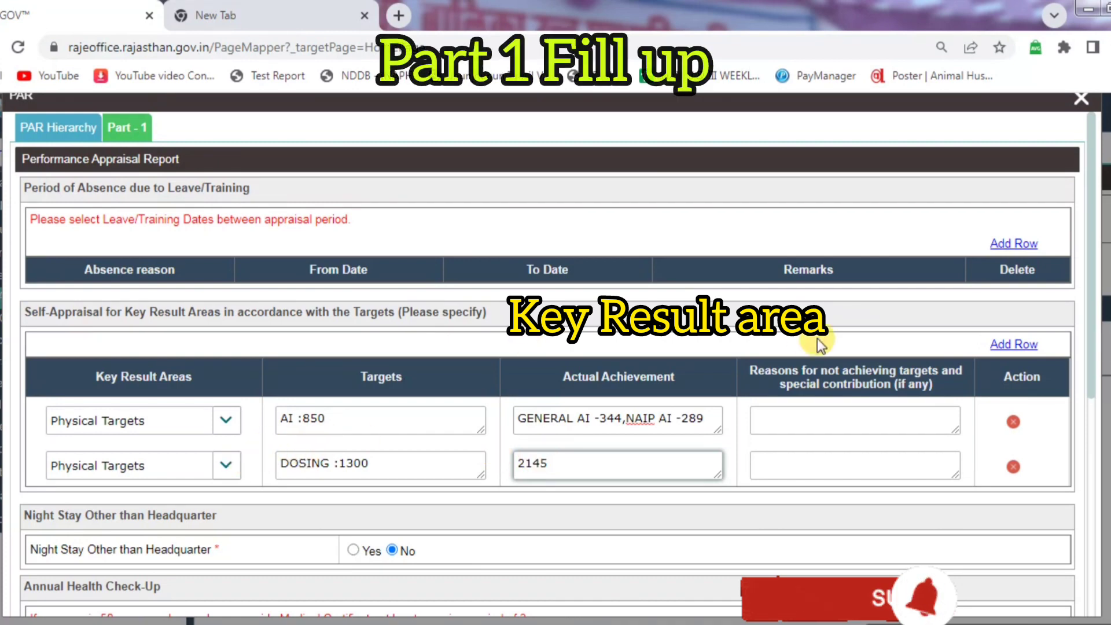
# - Add two more Physical Targets rows and enter their targets, such as infertility camps and castration
pyautogui.click(1001, 351)
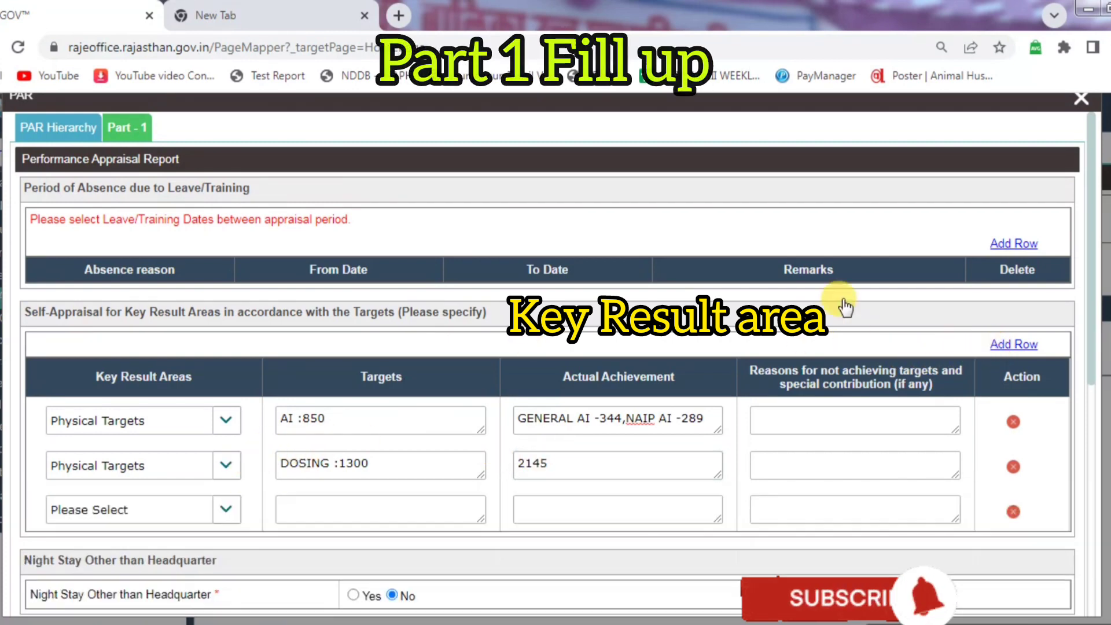
pyautogui.click(226, 509)
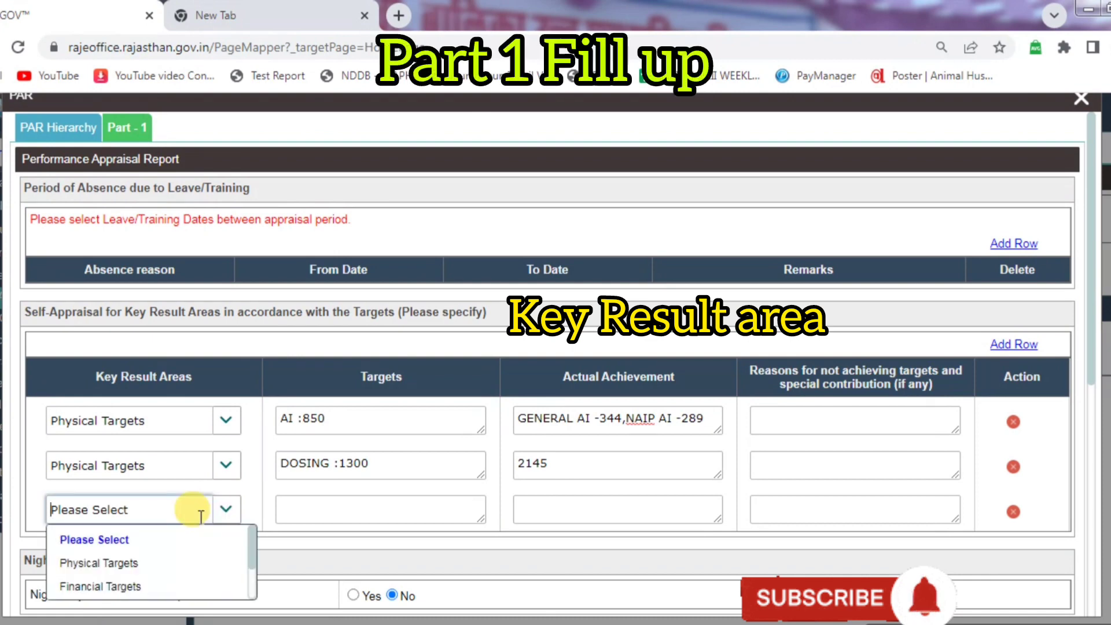
pyautogui.click(149, 574)
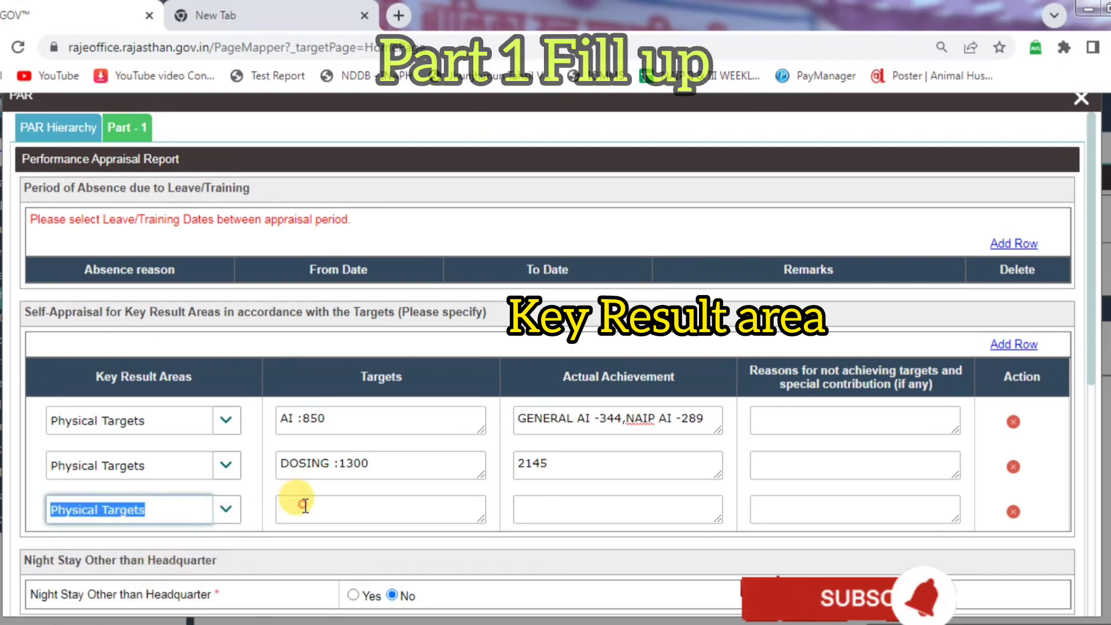
pyautogui.click(300, 504)
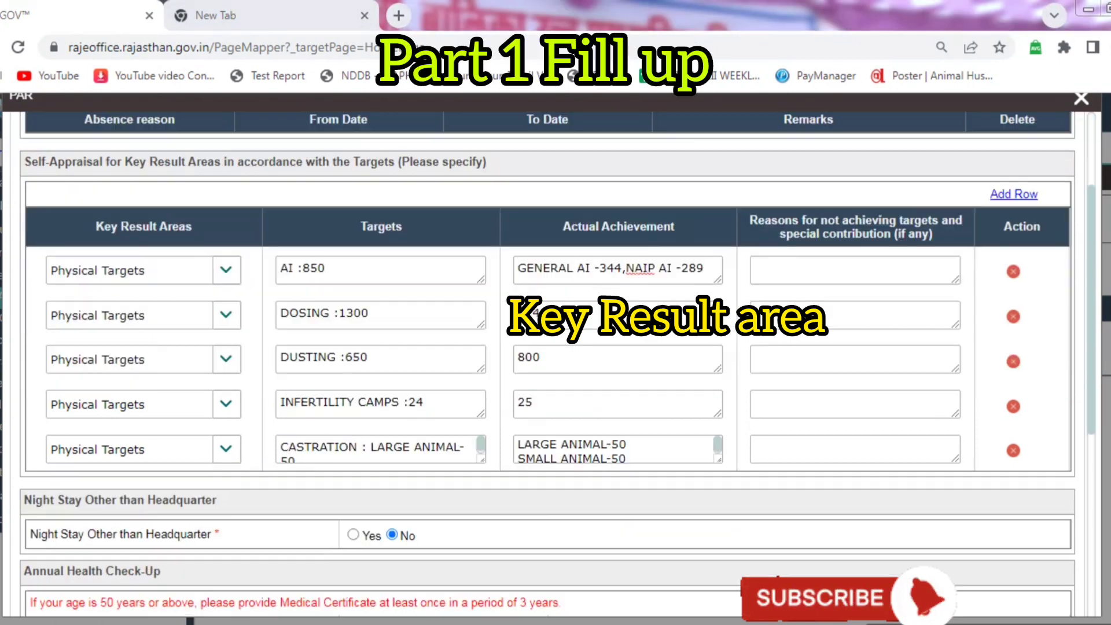
pyautogui.click(1014, 197)
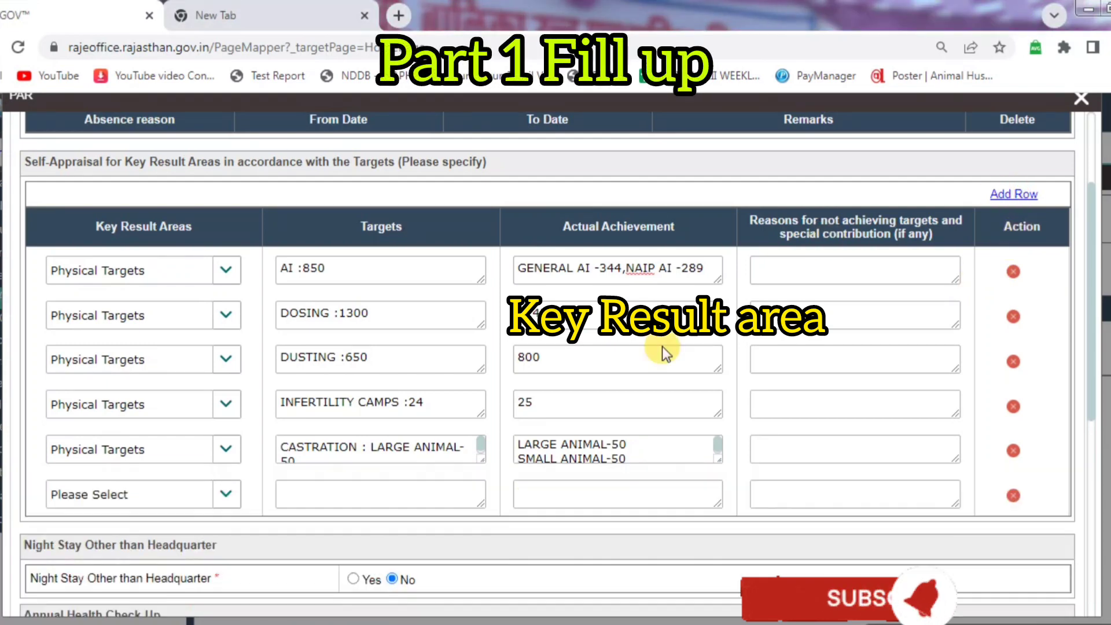
pyautogui.click(227, 494)
pyautogui.click(186, 546)
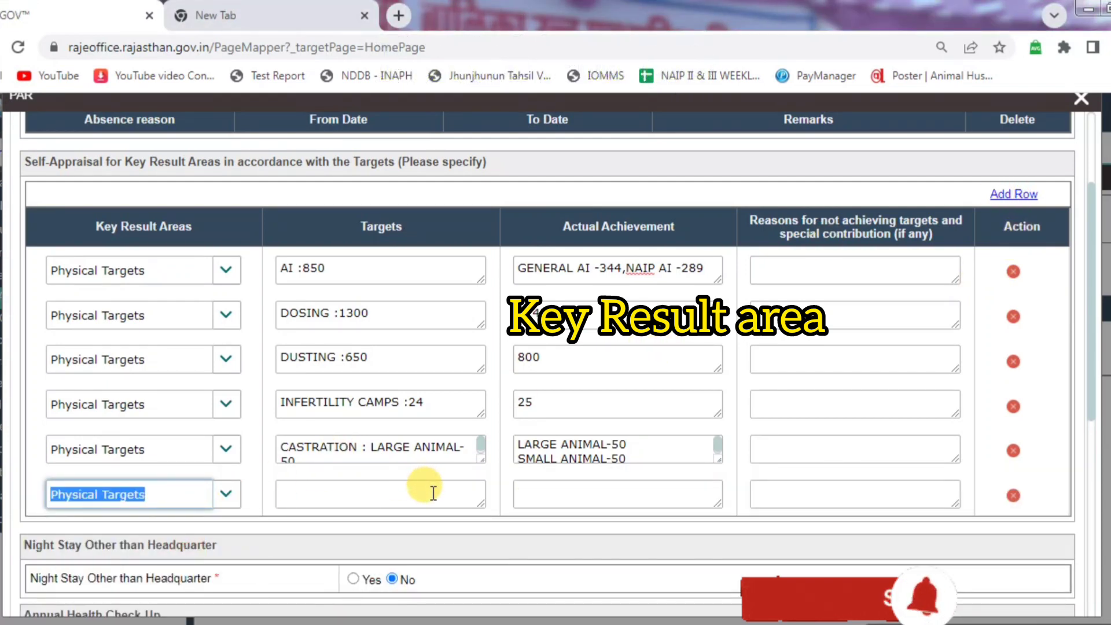
pyautogui.click(433, 491)
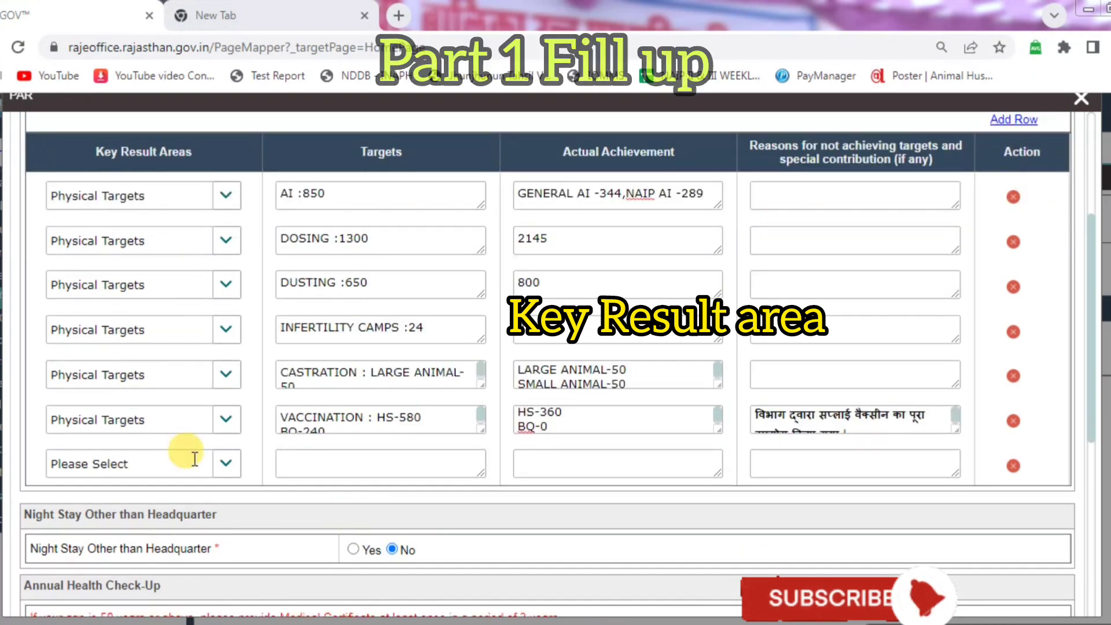
# - Set the newest row to Physical Targets, enter its target, and scroll down to Night Stay
pyautogui.click(224, 466)
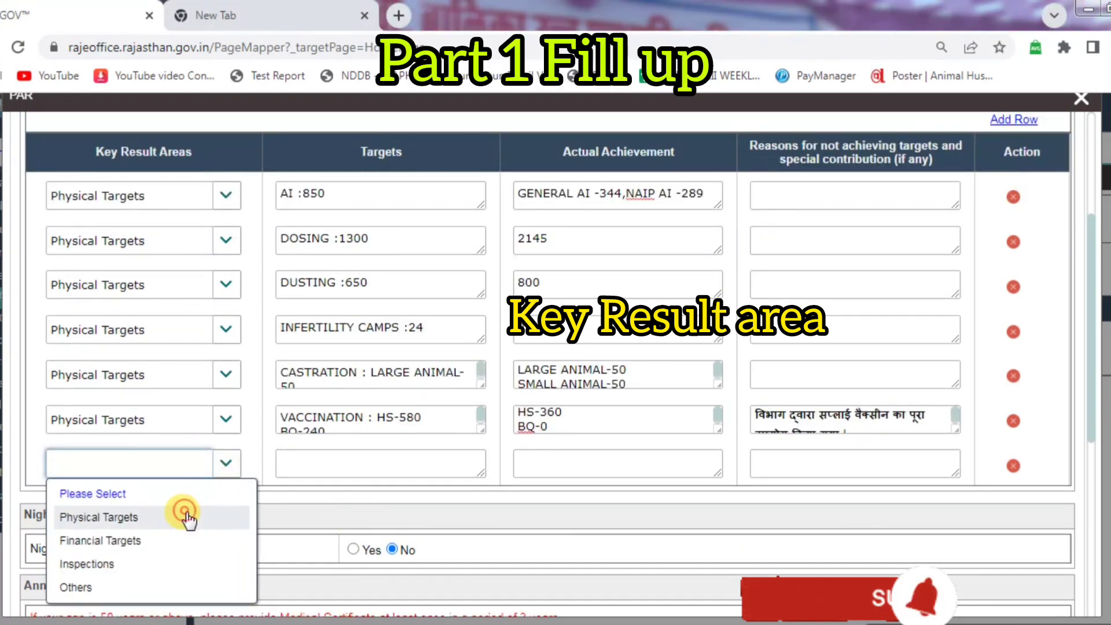
pyautogui.click(191, 516)
pyautogui.click(298, 468)
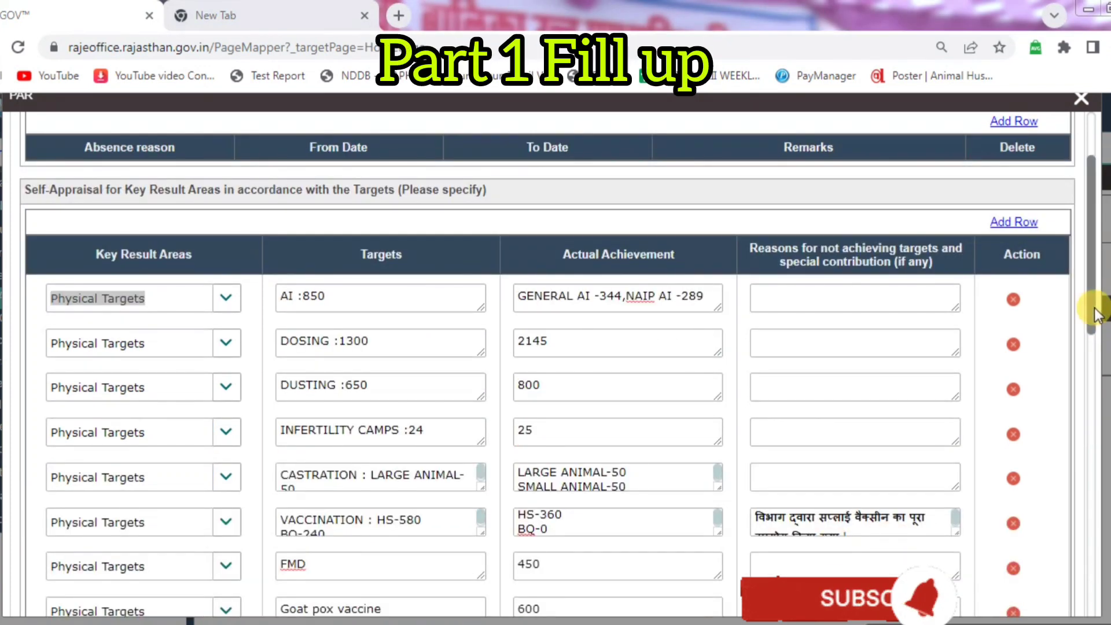
pyautogui.moveTo(1093, 318); pyautogui.dragTo(1105, 600)
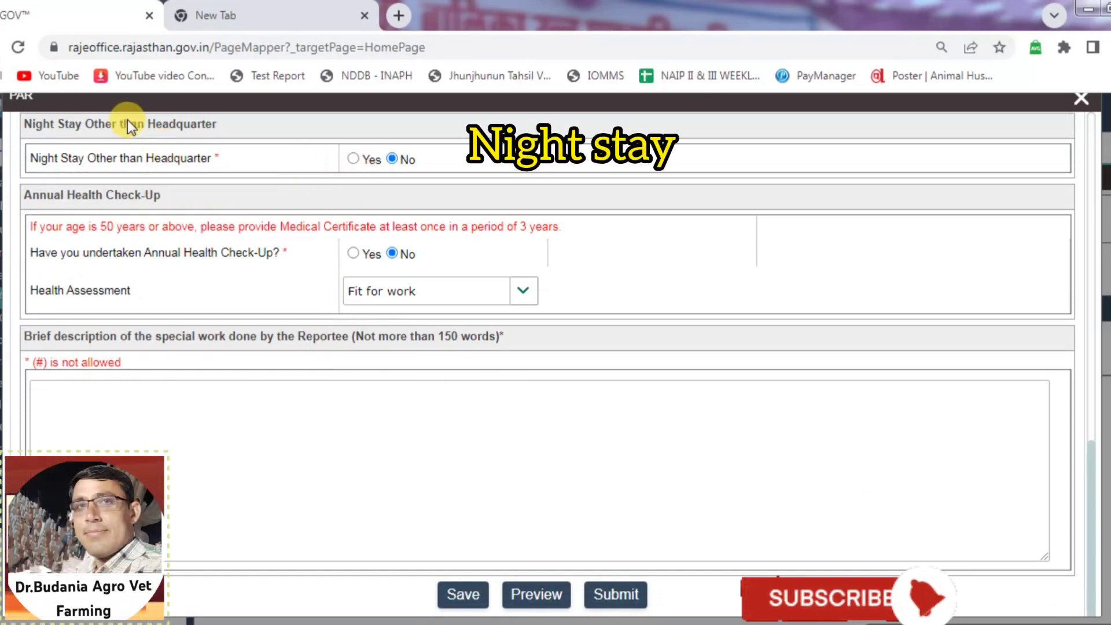
pyautogui.click(354, 160)
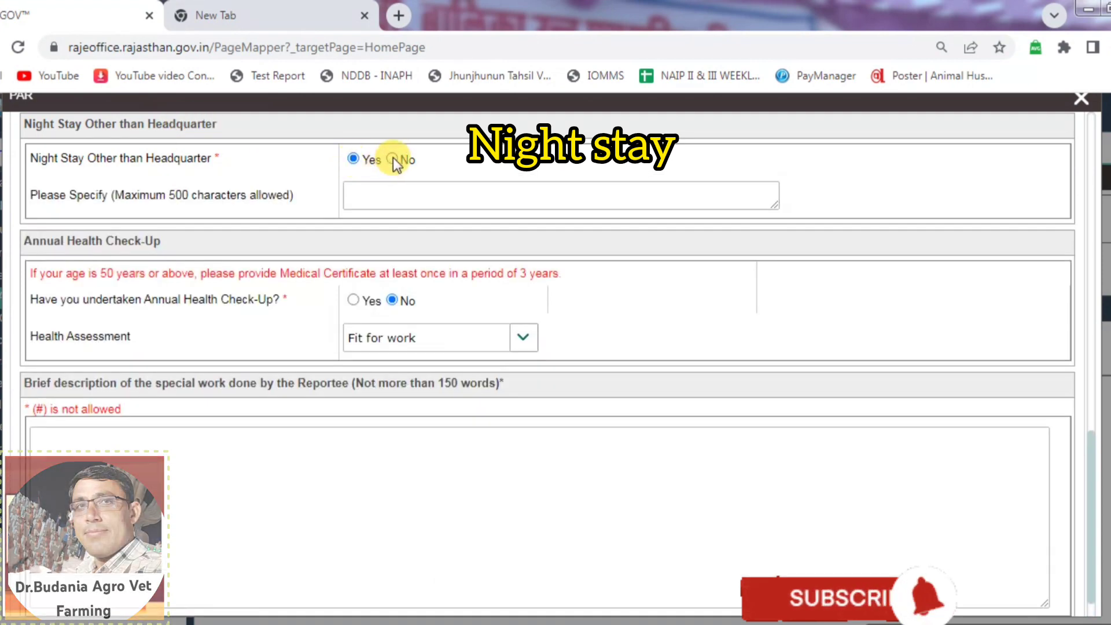
pyautogui.click(382, 185)
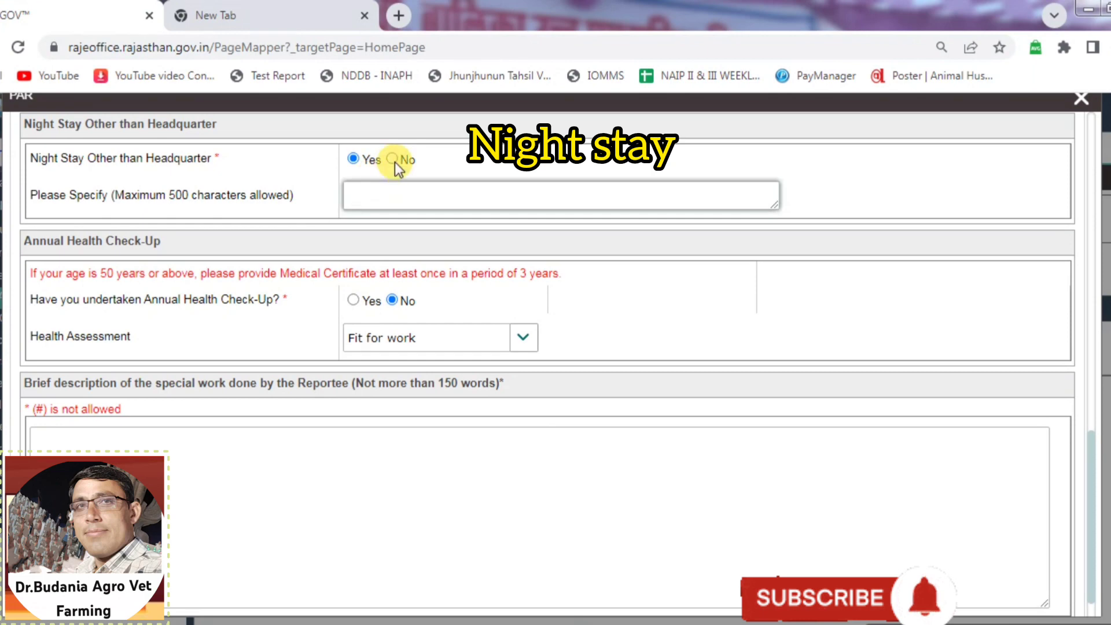
pyautogui.click(393, 160)
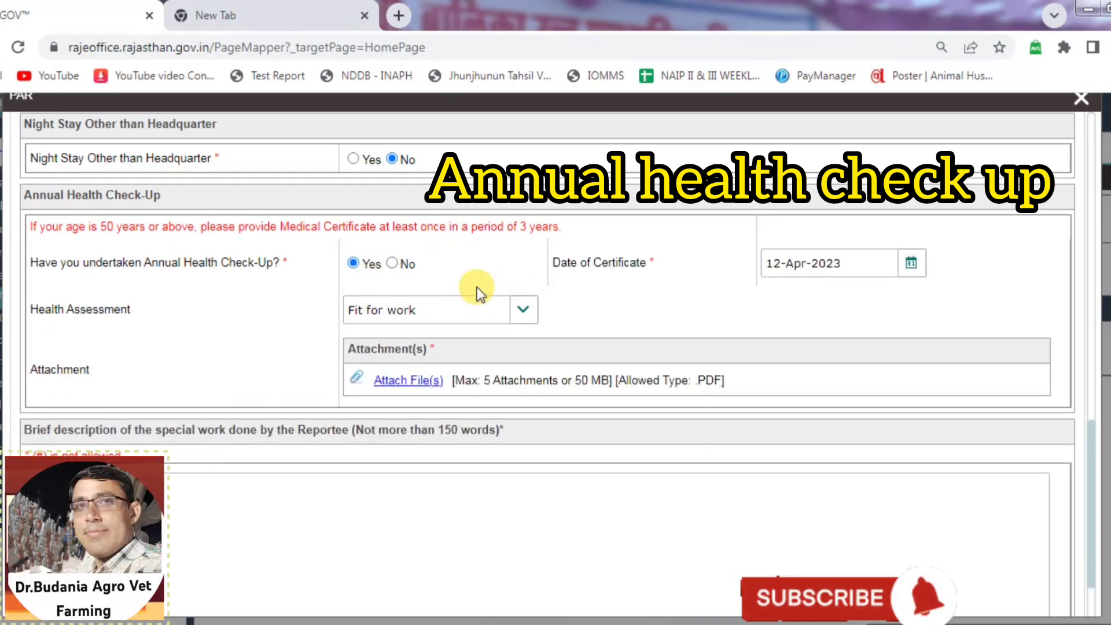
pyautogui.click(908, 266)
pyautogui.click(934, 265)
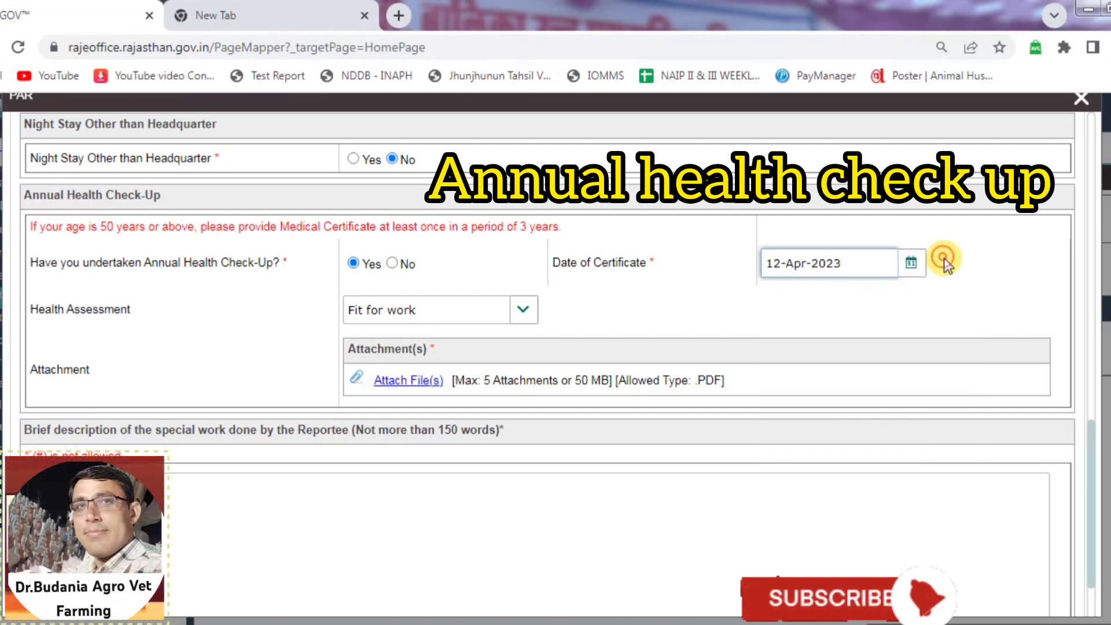
pyautogui.click(523, 312)
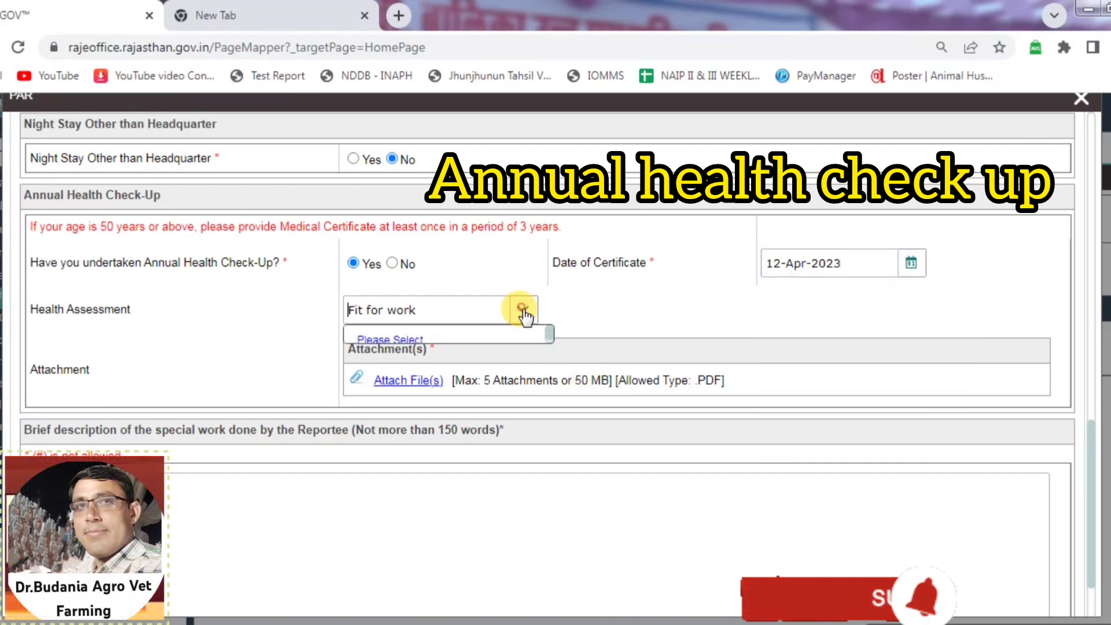
pyautogui.click(523, 312)
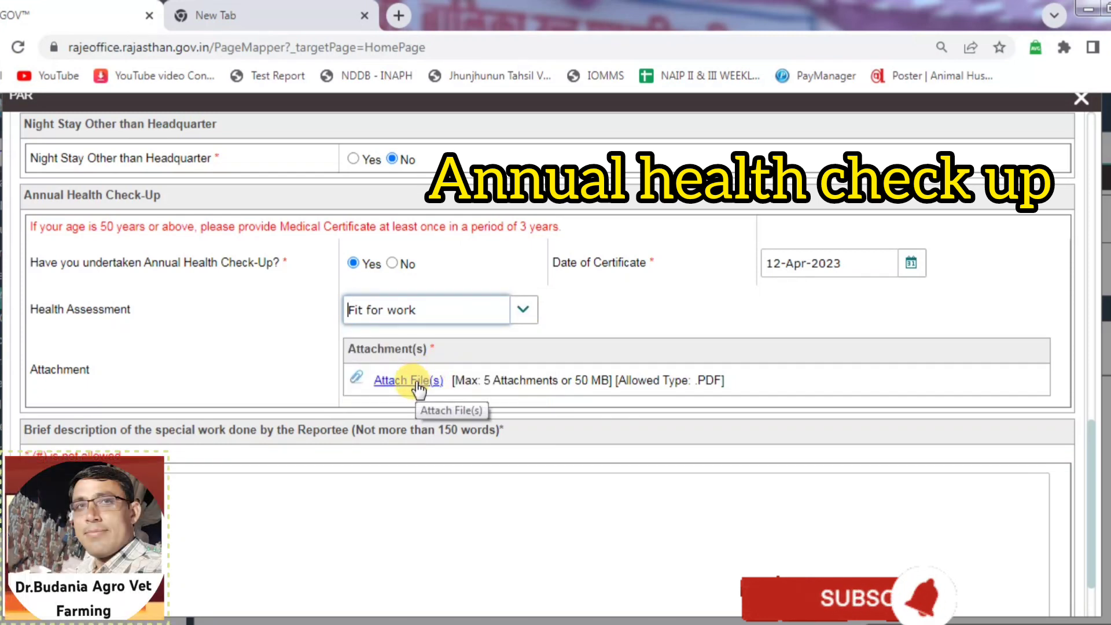
pyautogui.click(393, 265)
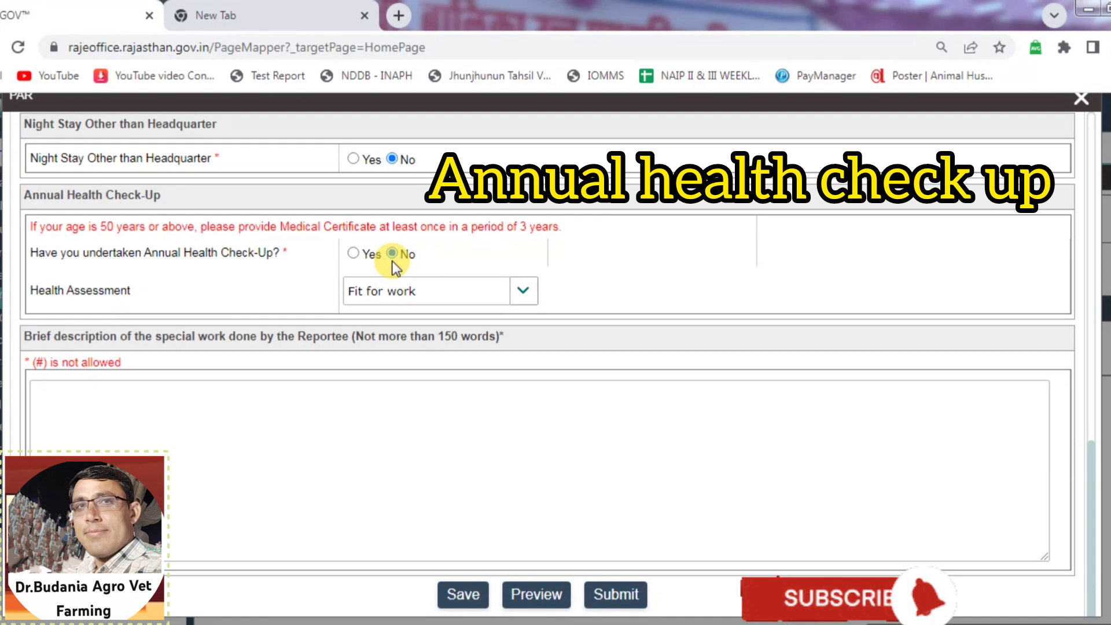
pyautogui.click(132, 431)
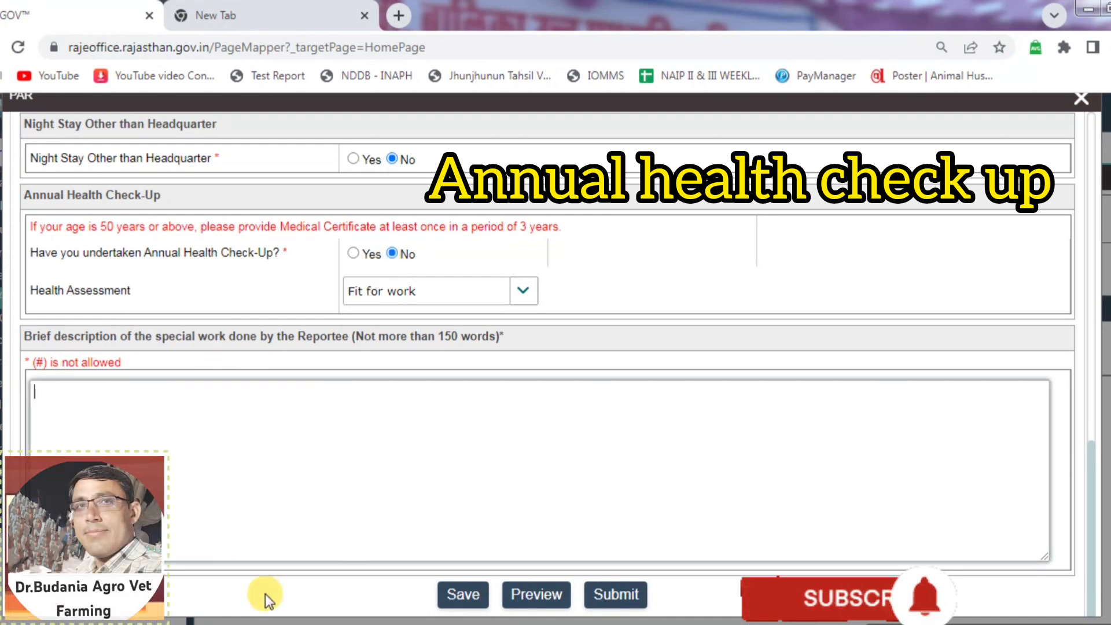
# - Paste the Hindi 2022-23 special-work description, including LSD OUTBREAK CONTROL duties, and save the form
pyautogui.click(470, 596)
pyautogui.moveTo(369, 624)
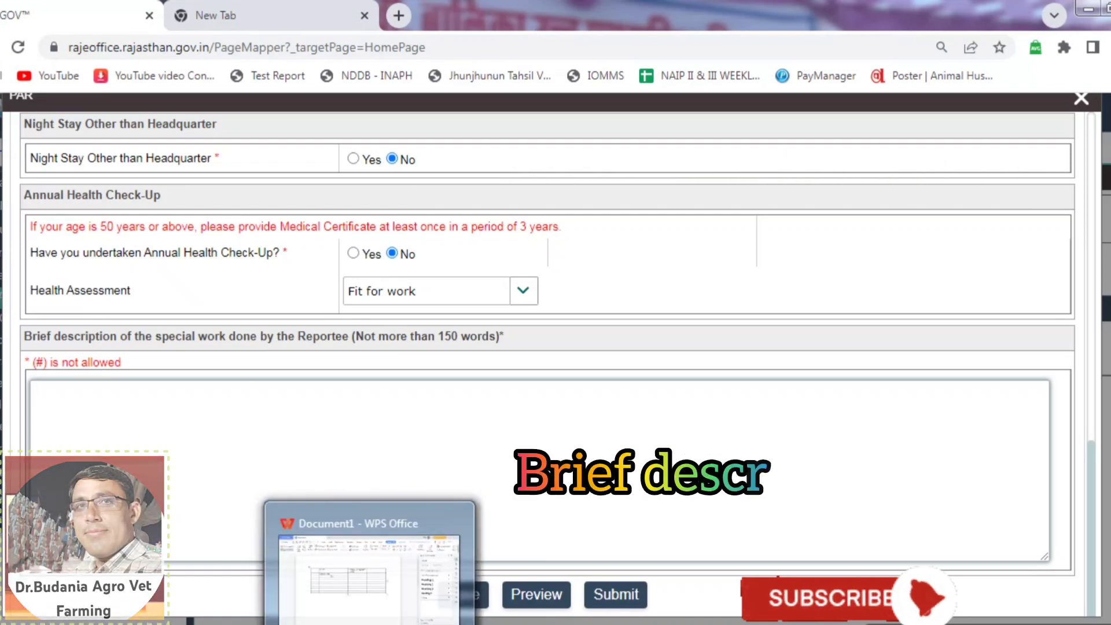
pyautogui.hotkey('ctrl', 'v')
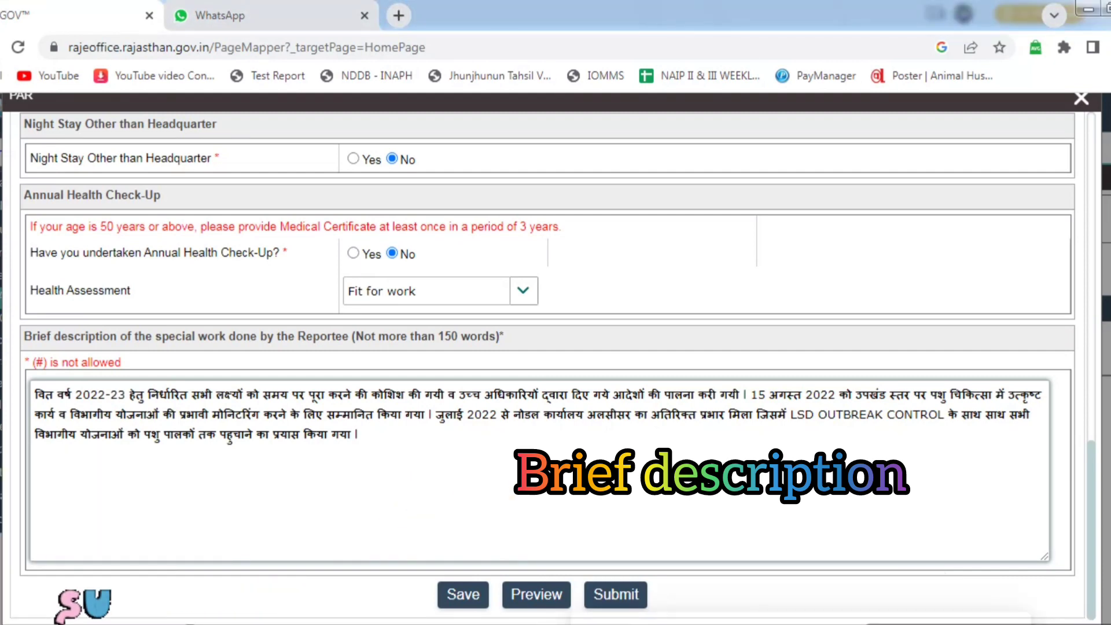
pyautogui.scroll(1, 555, 368)
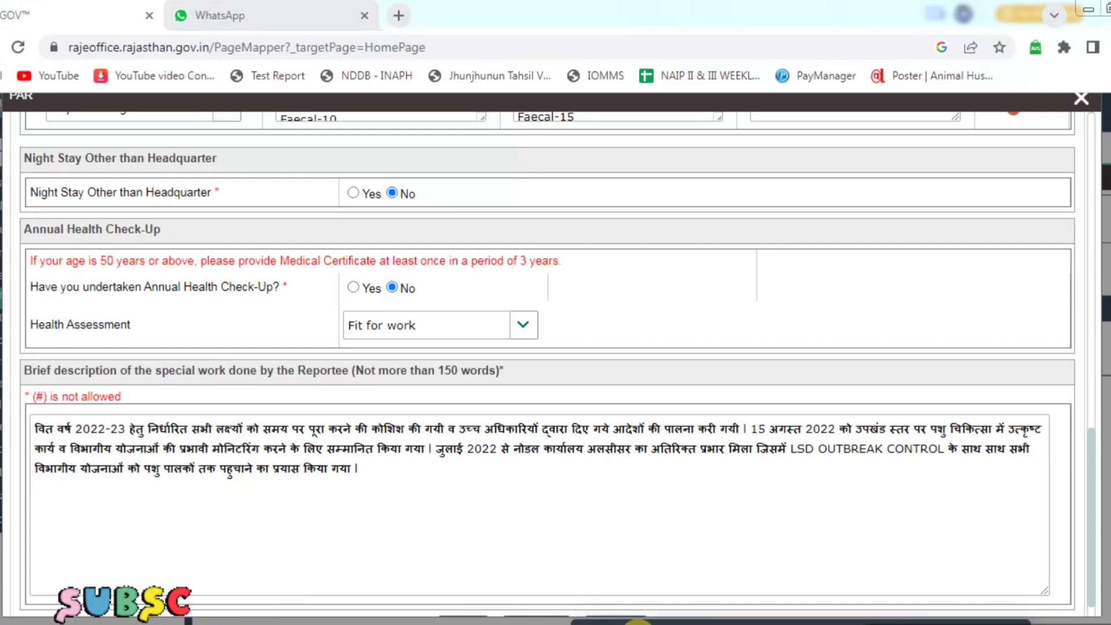
pyautogui.scroll(-1, 555, 368)
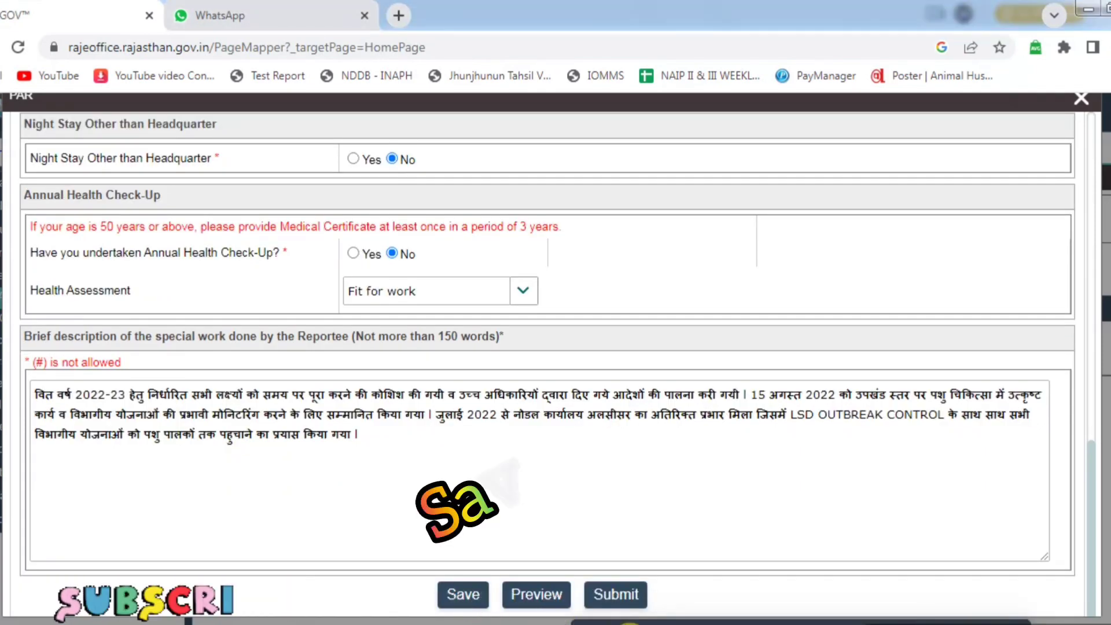
pyautogui.click(463, 594)
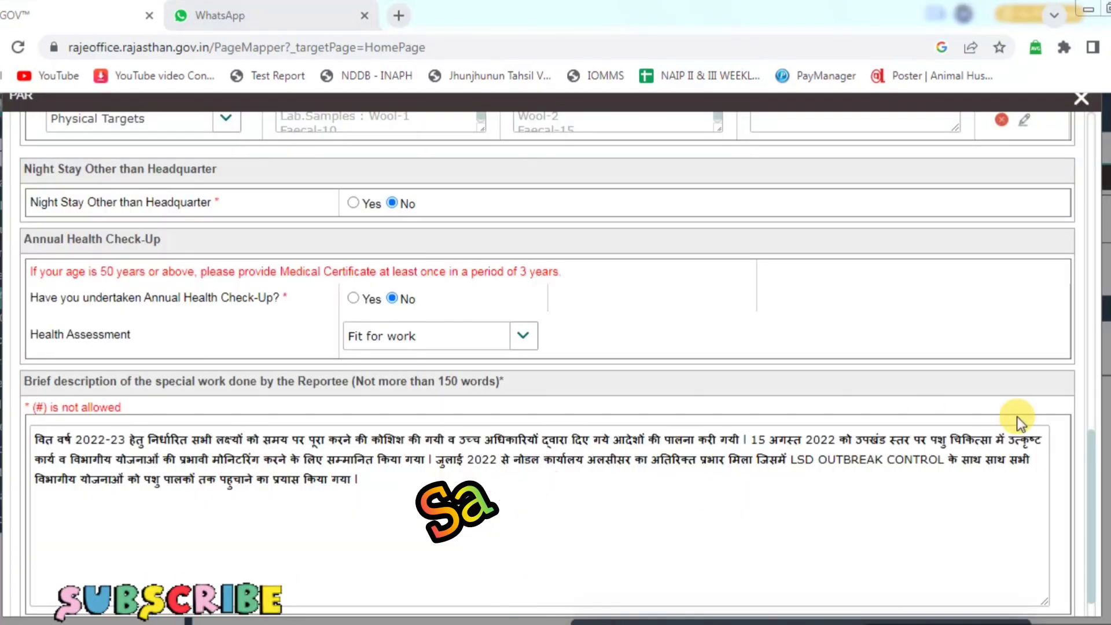
pyautogui.scroll(-1, 1084, 452)
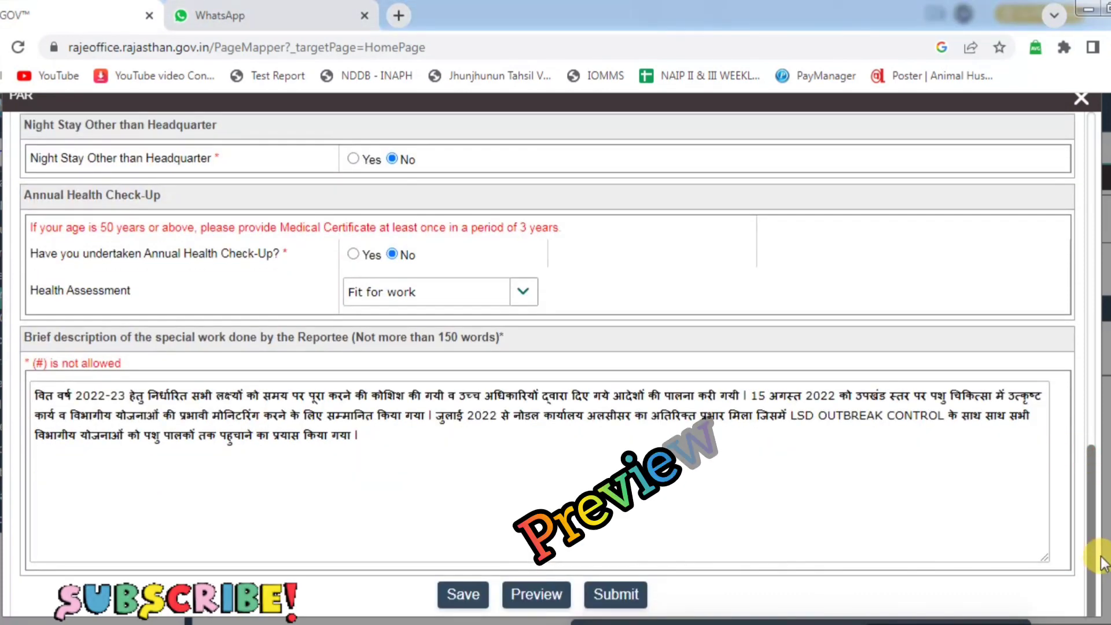
# - Preview and scroll through the 2022-23 PAR Part 1 report, then send it to print
pyautogui.click(547, 594)
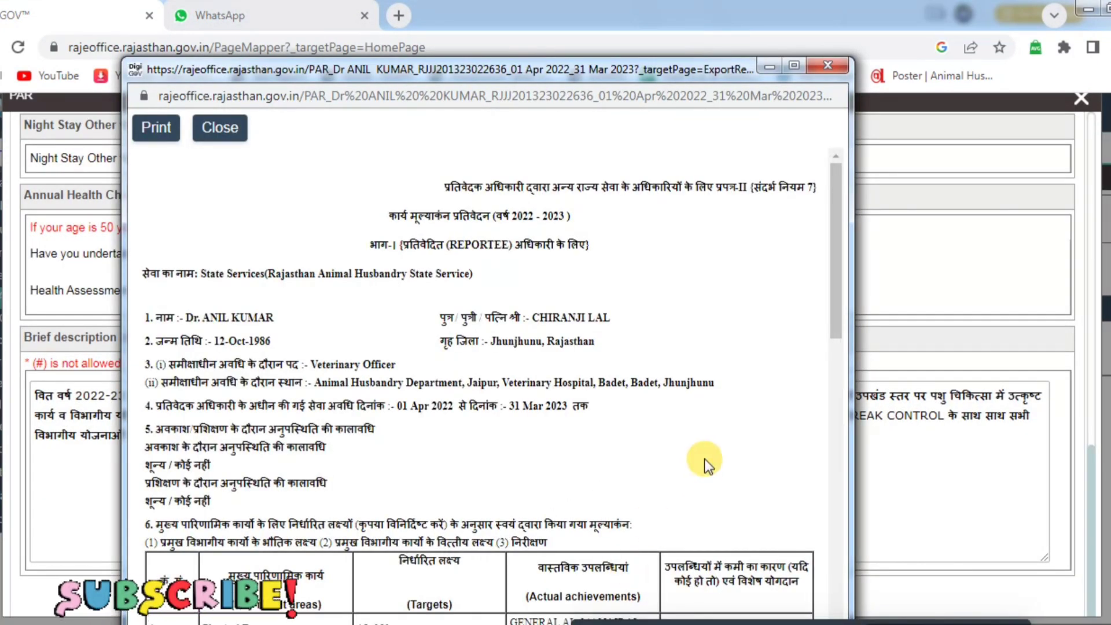
pyautogui.moveTo(834, 259); pyautogui.dragTo(821, 223)
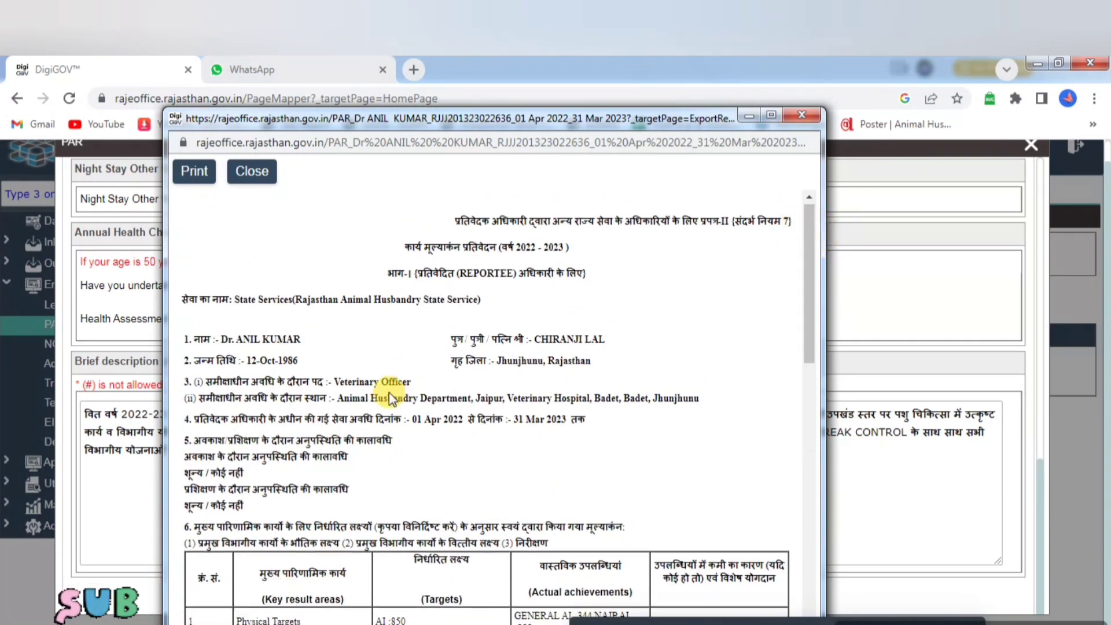
pyautogui.moveTo(809, 272); pyautogui.dragTo(818, 558)
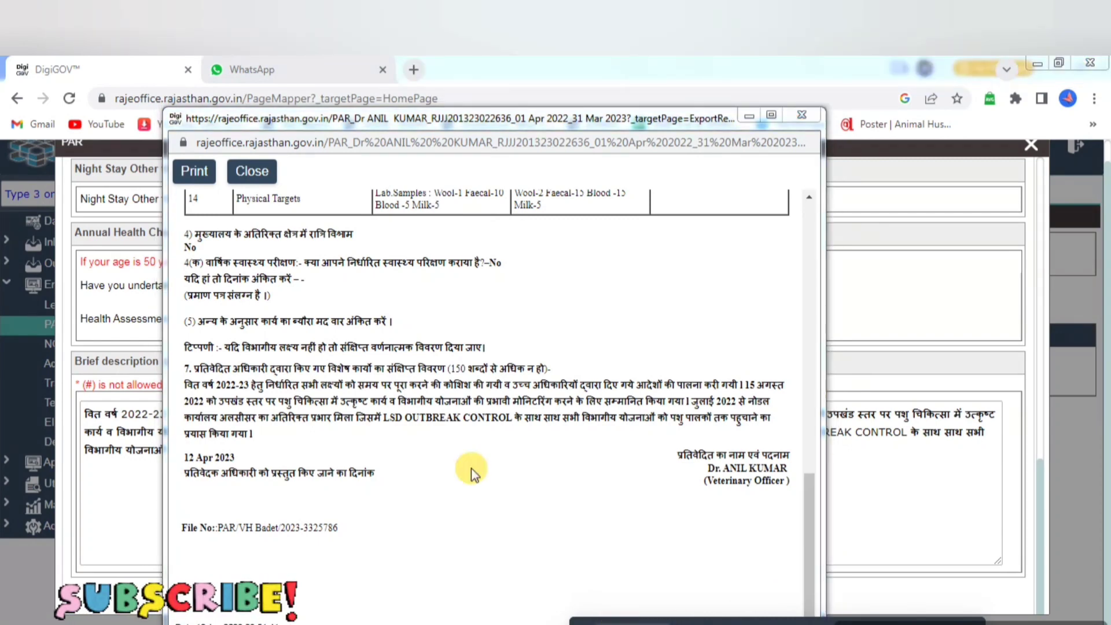
pyautogui.click(207, 177)
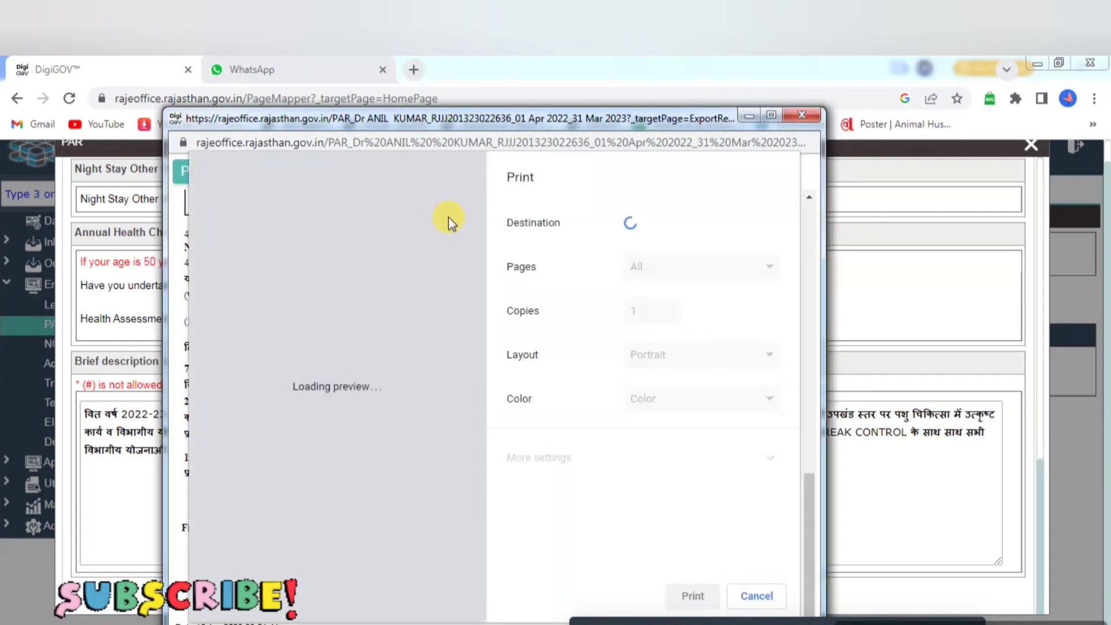
# - Save the PAR report as a PDF in Downloads\LSD and close the preview
pyautogui.click(728, 221)
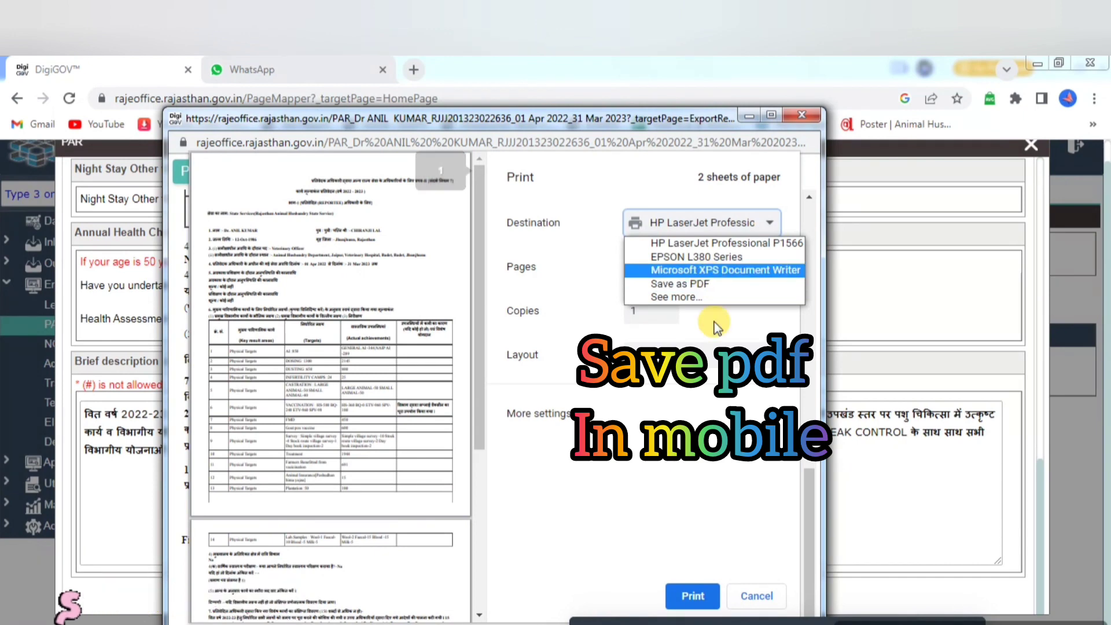
pyautogui.click(702, 286)
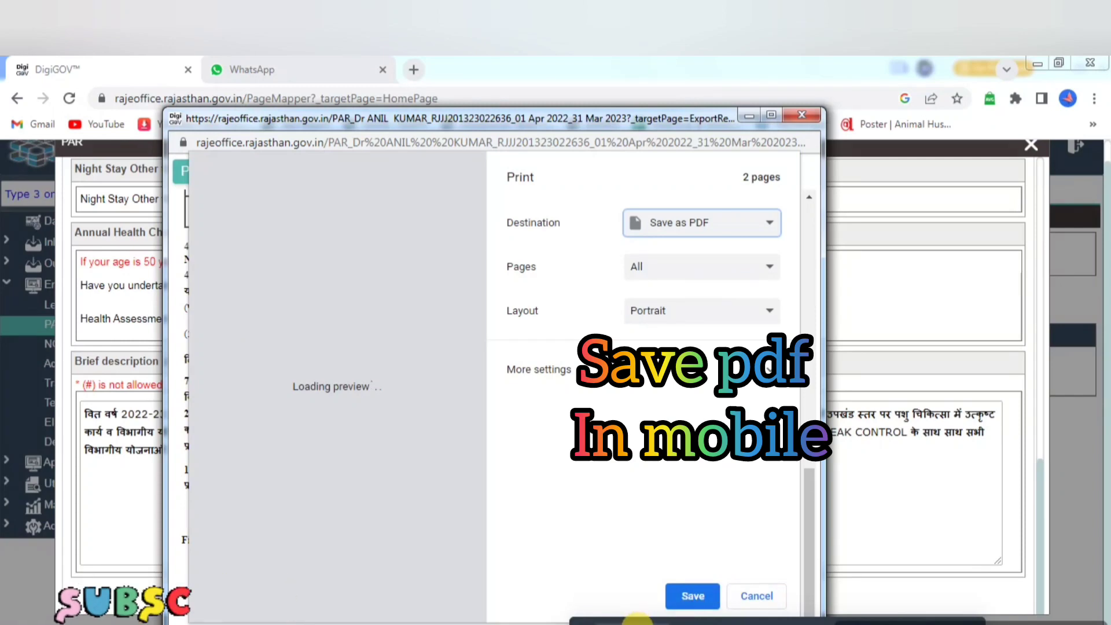
pyautogui.click(692, 596)
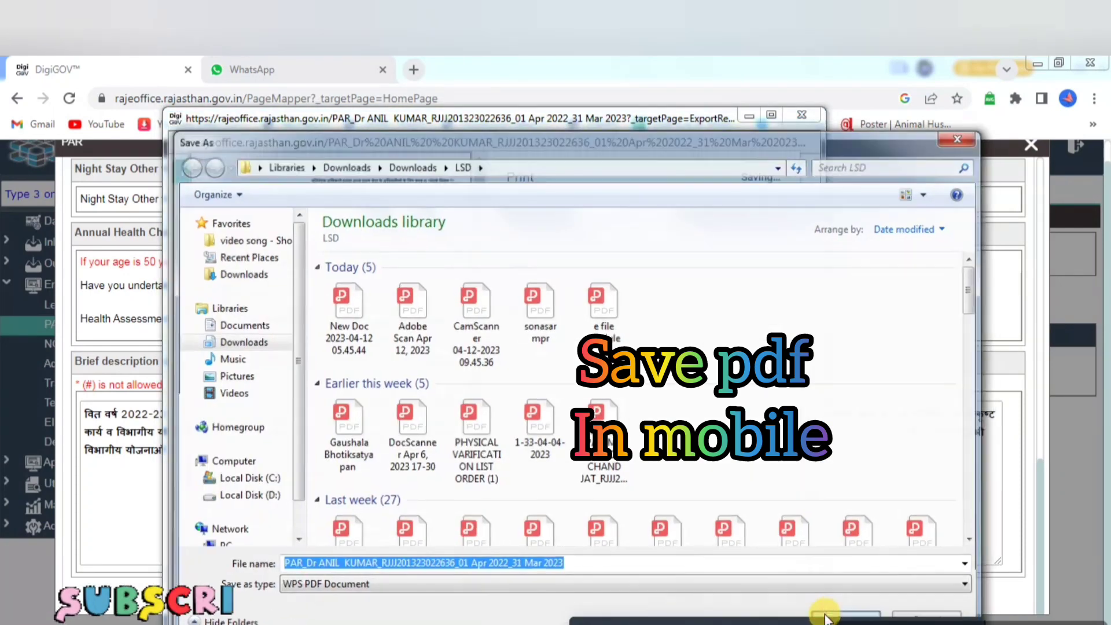
pyautogui.click(825, 618)
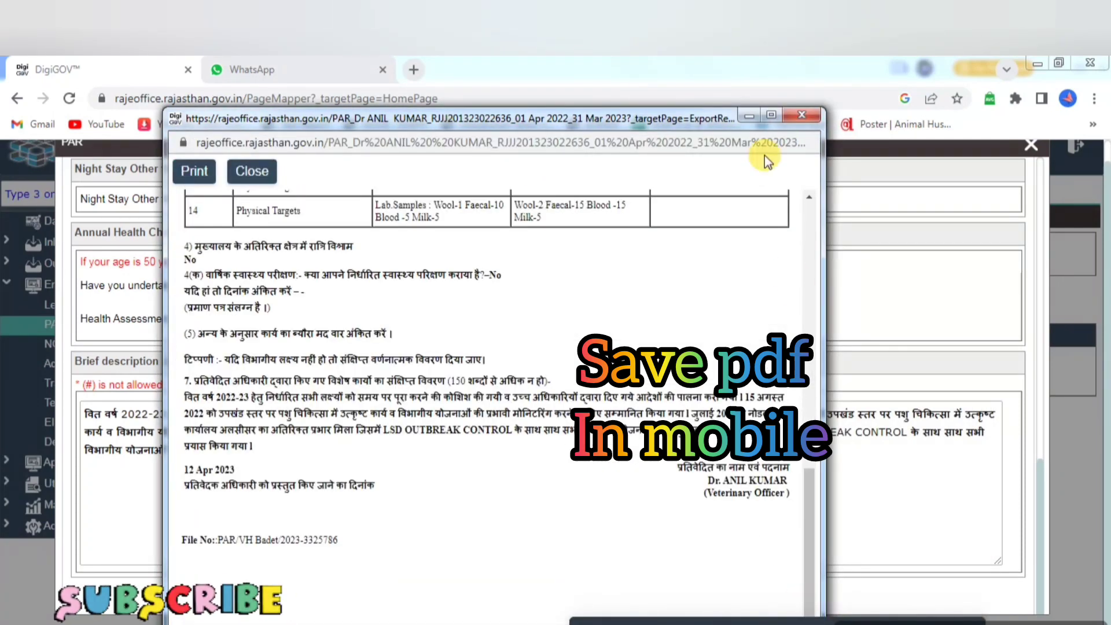
pyautogui.click(266, 175)
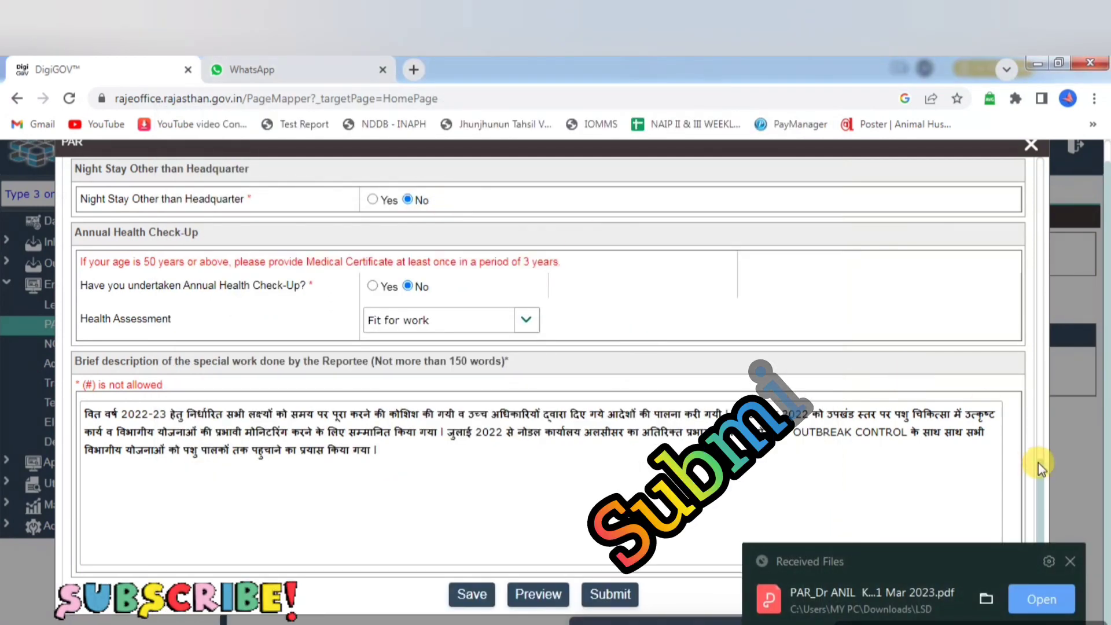
# - Dismiss the Received Files notice and submit PAR Part 1 to the Joint Director, Animal Husbandry
pyautogui.click(1068, 562)
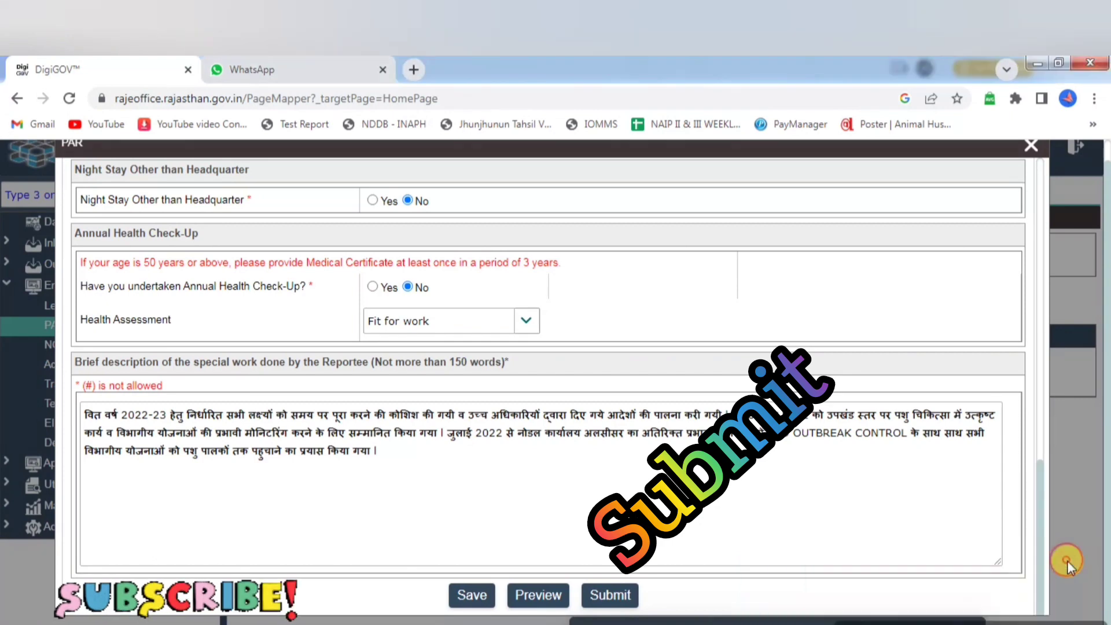
pyautogui.click(636, 604)
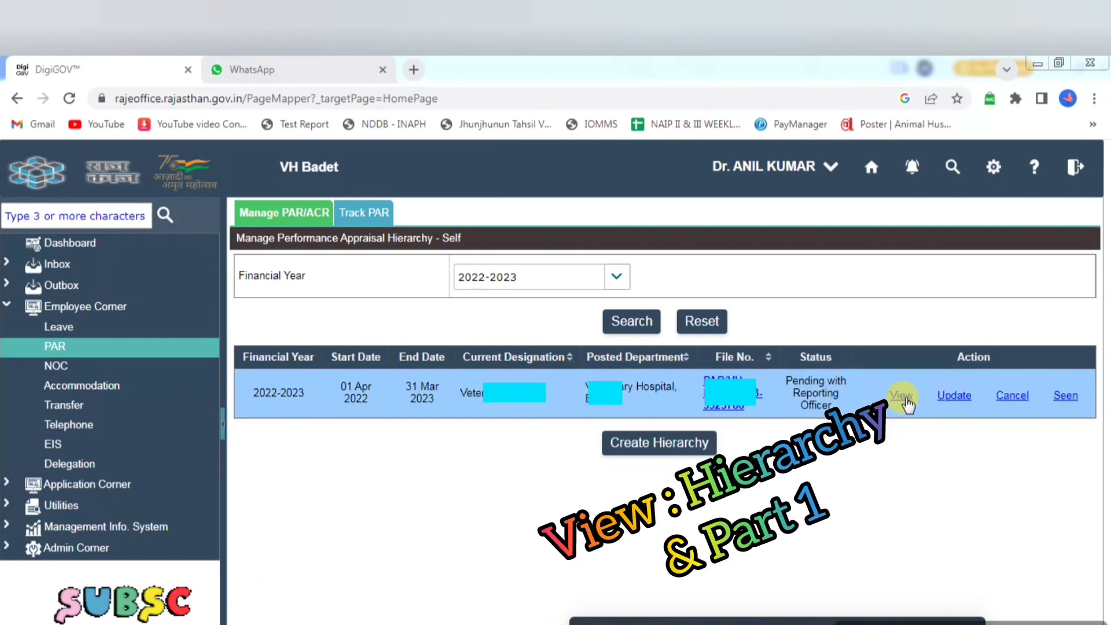
pyautogui.click(904, 399)
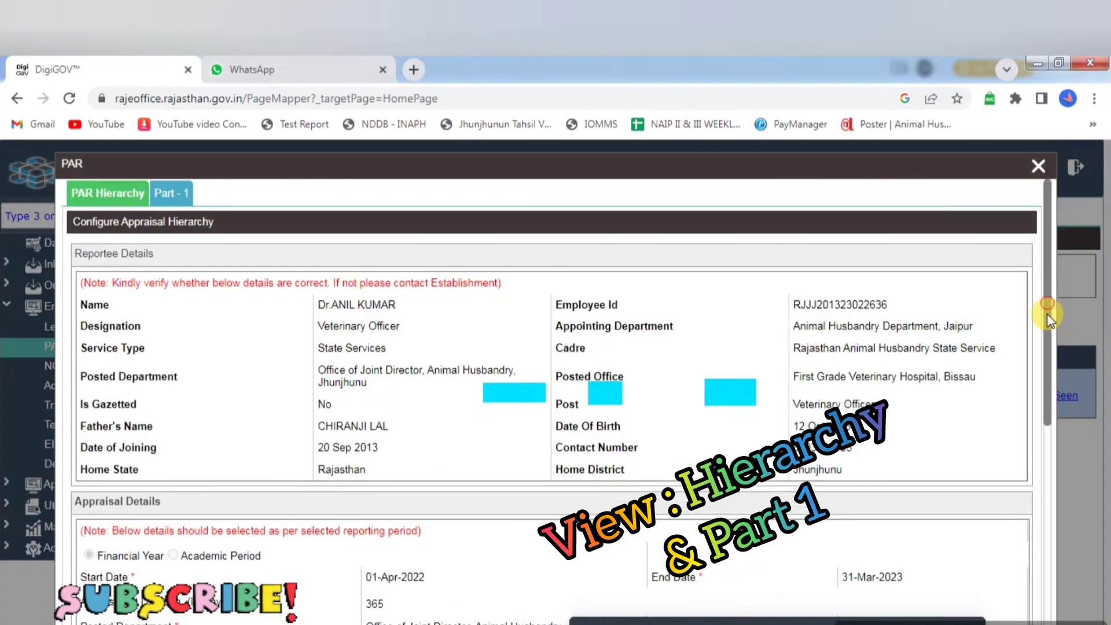
pyautogui.moveTo(1046, 312); pyautogui.dragTo(1046, 190)
pyautogui.click(1038, 167)
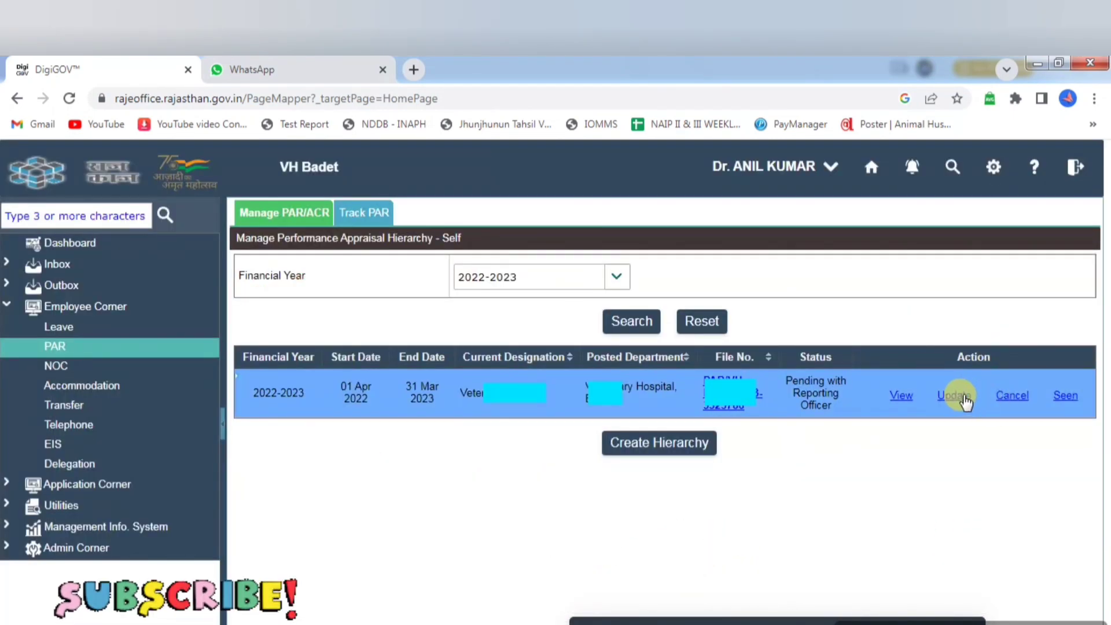
pyautogui.click(962, 399)
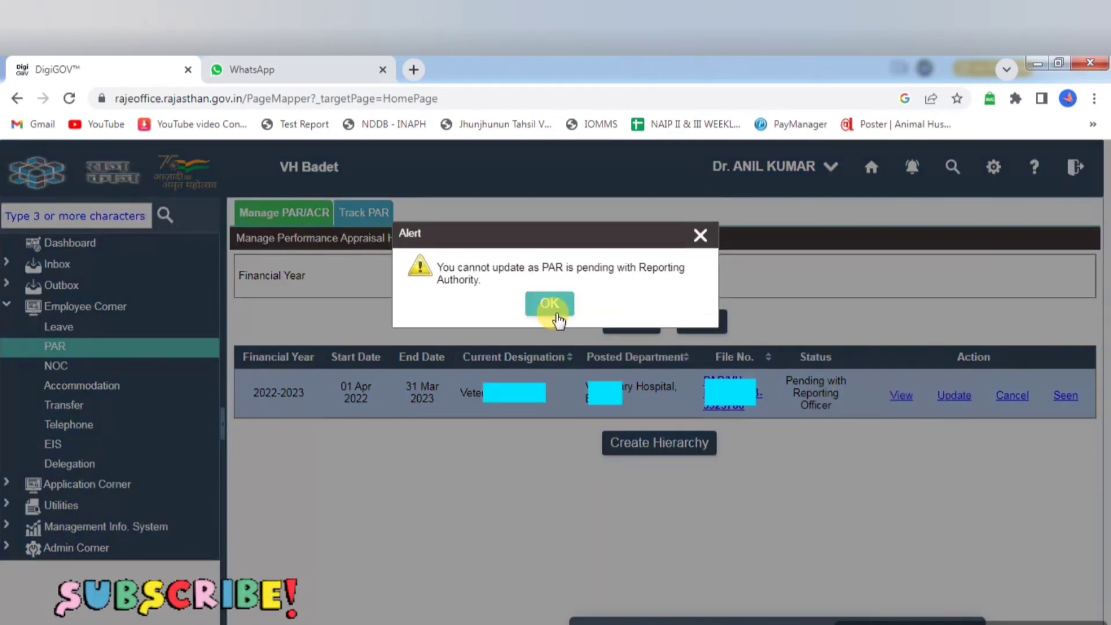
pyautogui.click(552, 310)
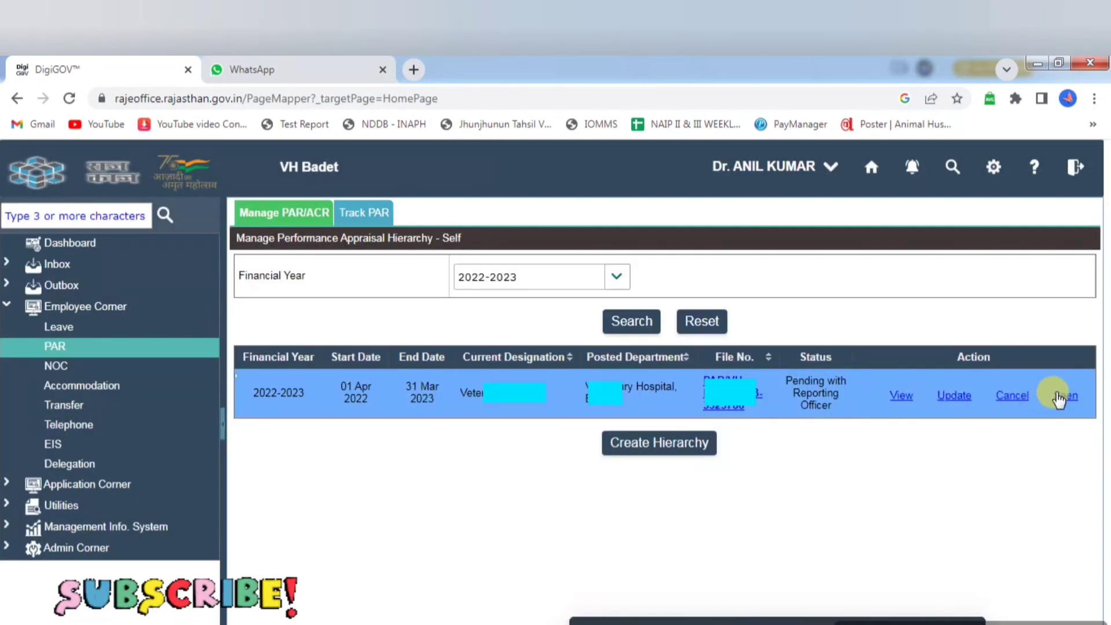
pyautogui.click(1059, 397)
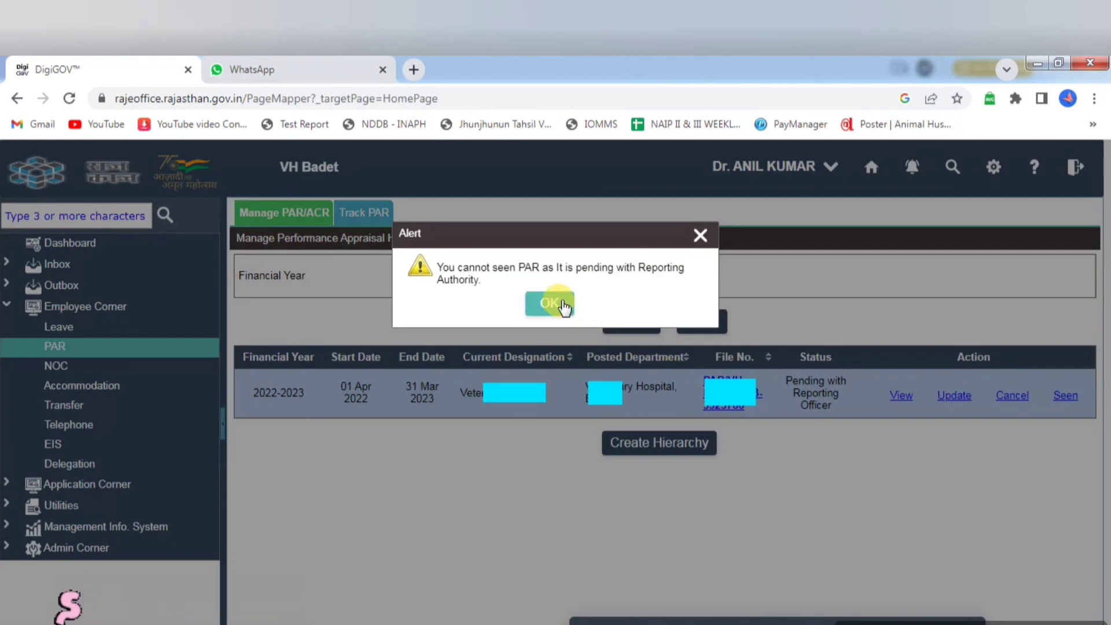
pyautogui.click(552, 303)
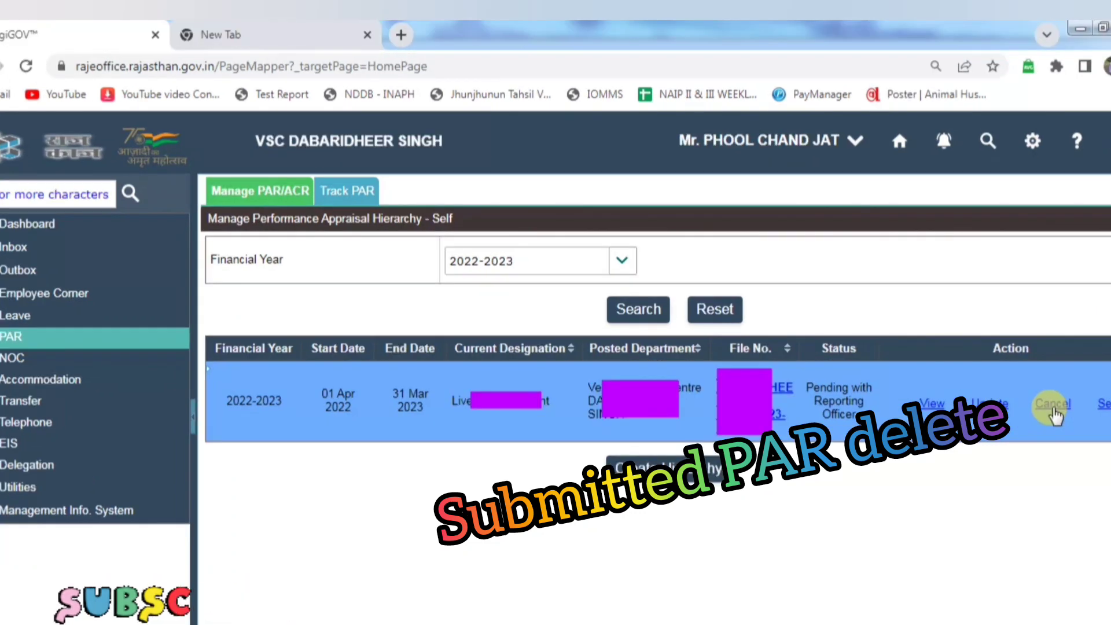
# - Enter cancellation remarks for the 2022-2023 PAR: Physical Target column not filled properly, wrong posted office
pyautogui.click(1049, 475)
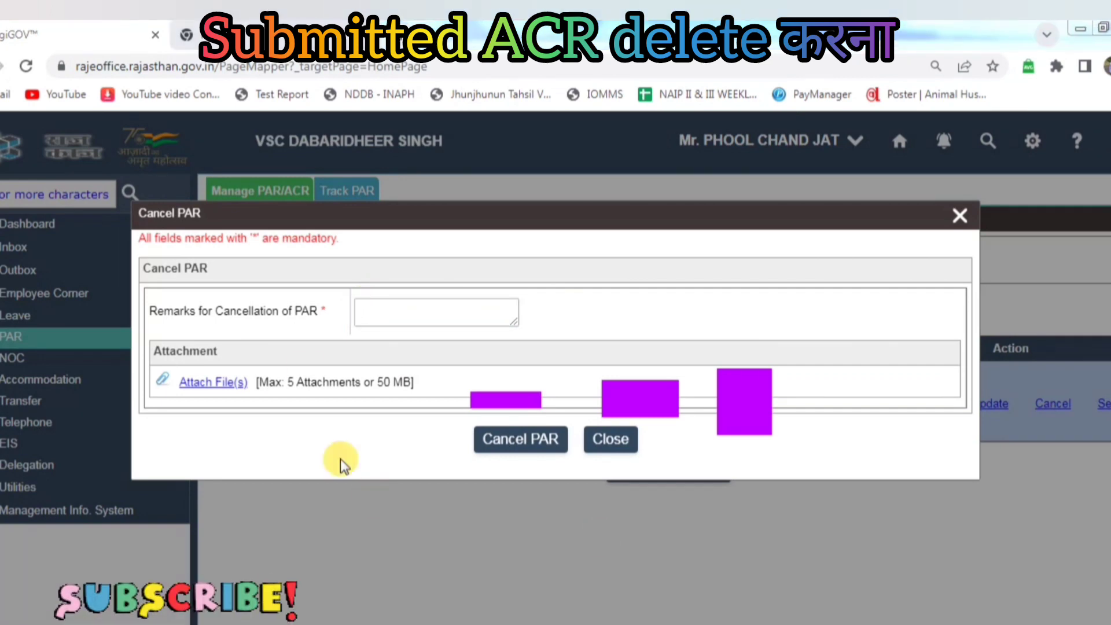
pyautogui.click(374, 310)
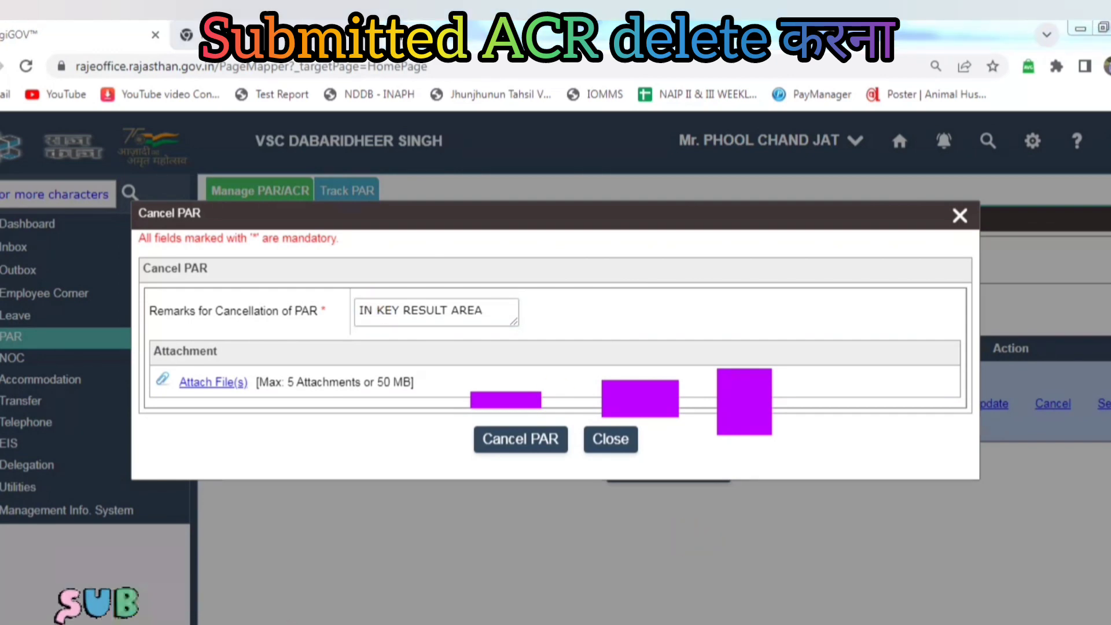
pyautogui.write('COLUMN NOT FILLED PROPERLY.')
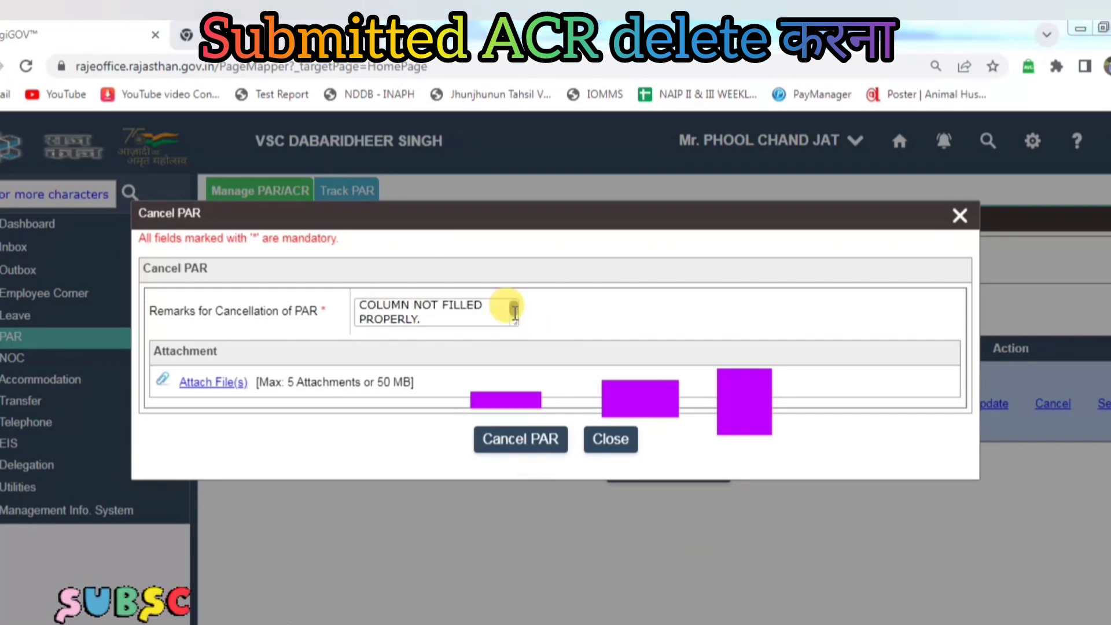
pyautogui.click(513, 306)
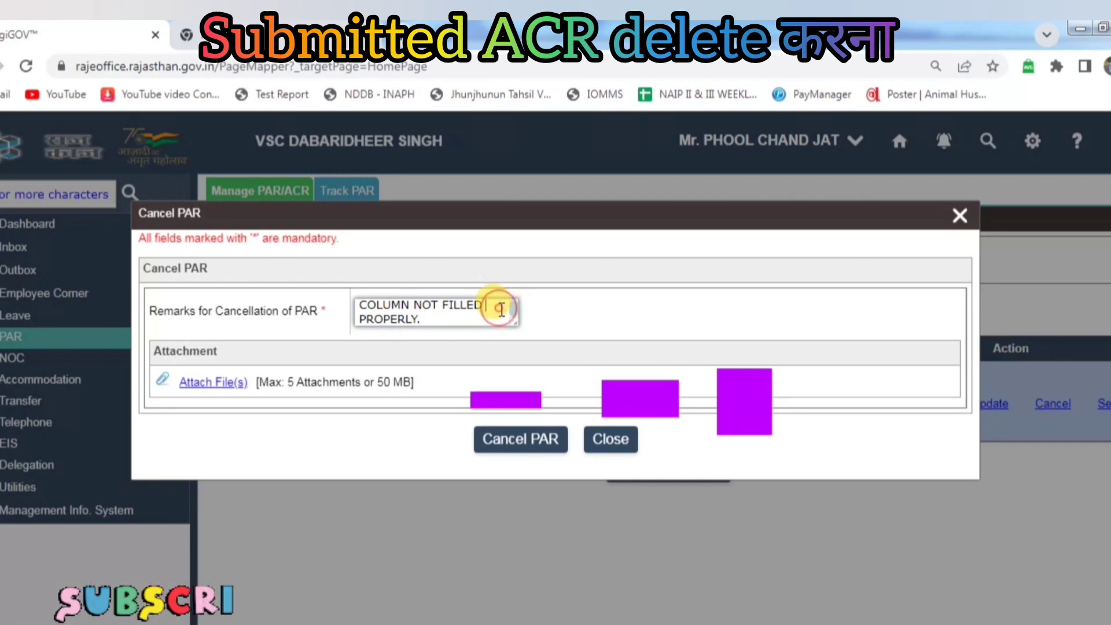
pyautogui.scroll(2, 502, 310)
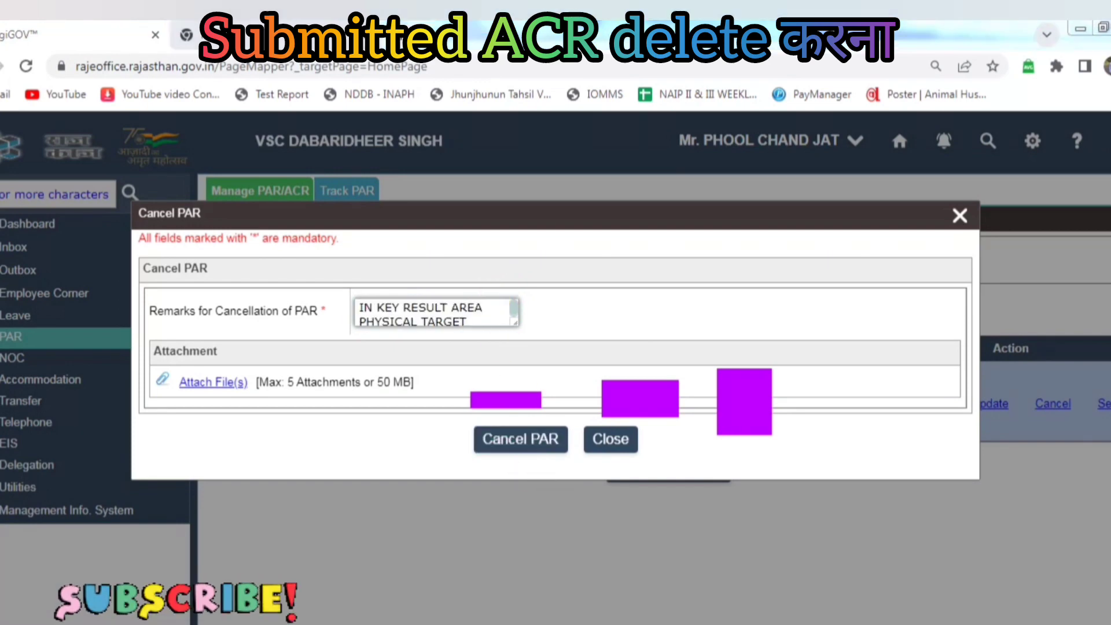
pyautogui.press('Up')
pyautogui.press('Up')
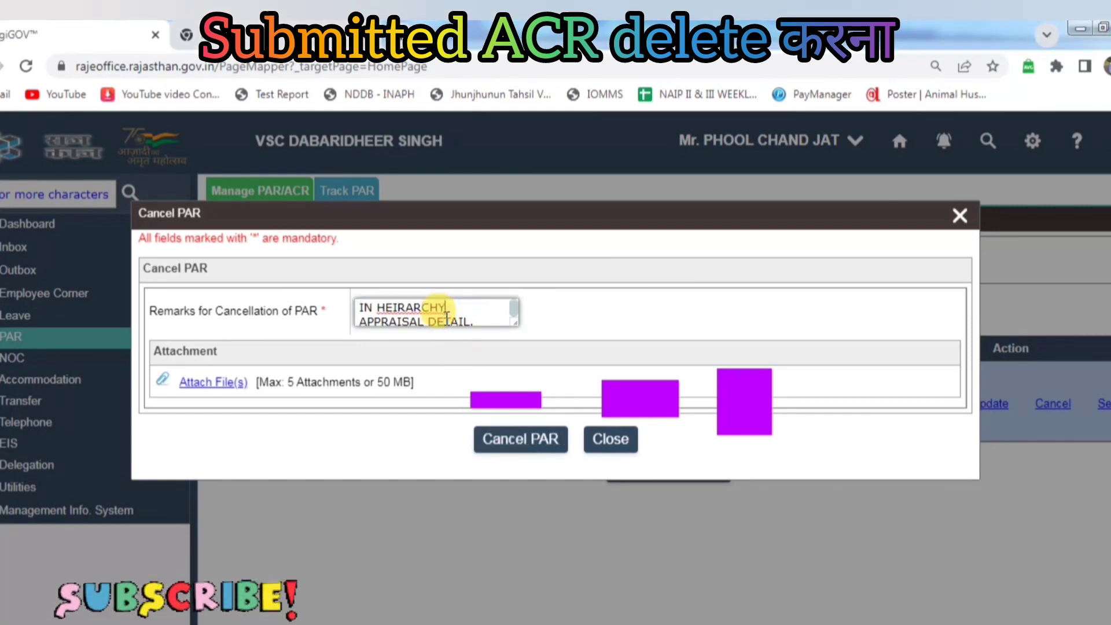
pyautogui.press('Up')
pyautogui.press('Up')
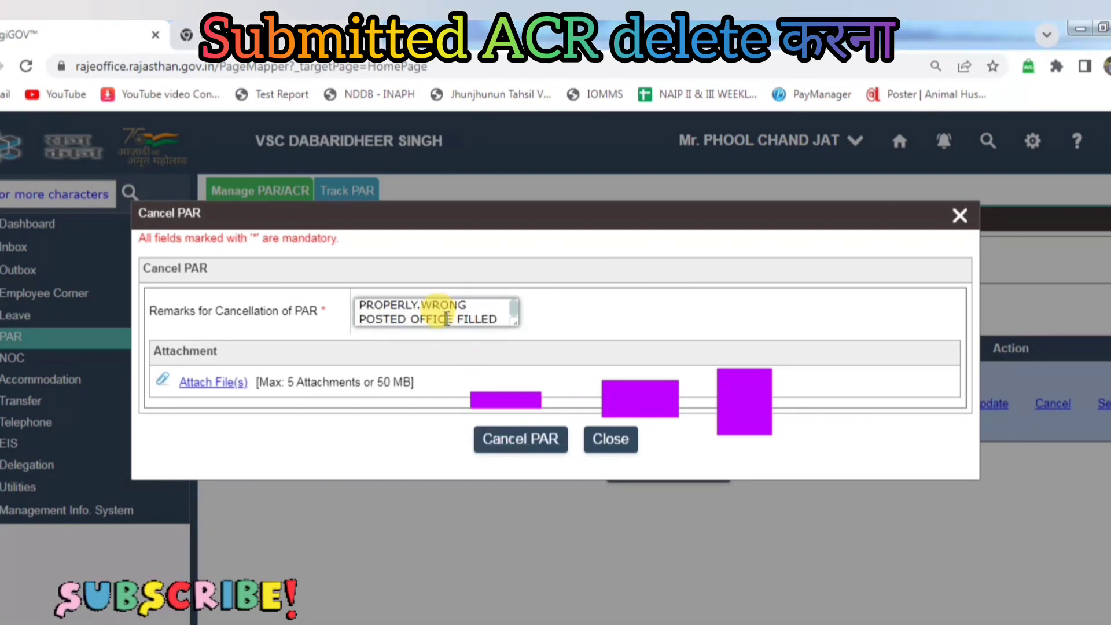
pyautogui.scroll(-1, 447, 318)
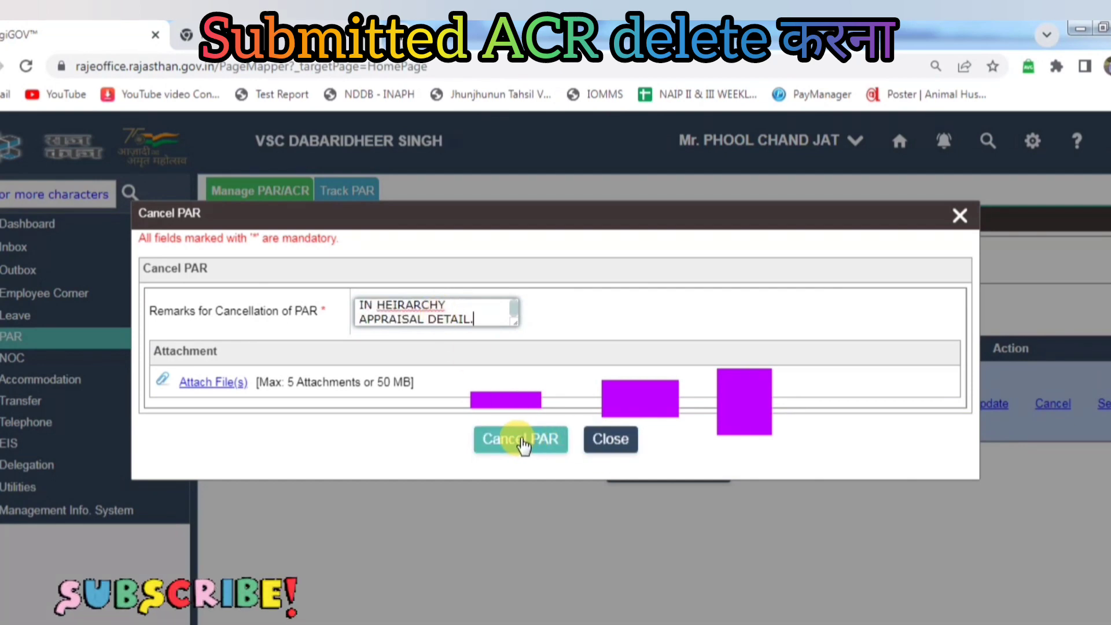
pyautogui.click(523, 444)
pyautogui.click(328, 451)
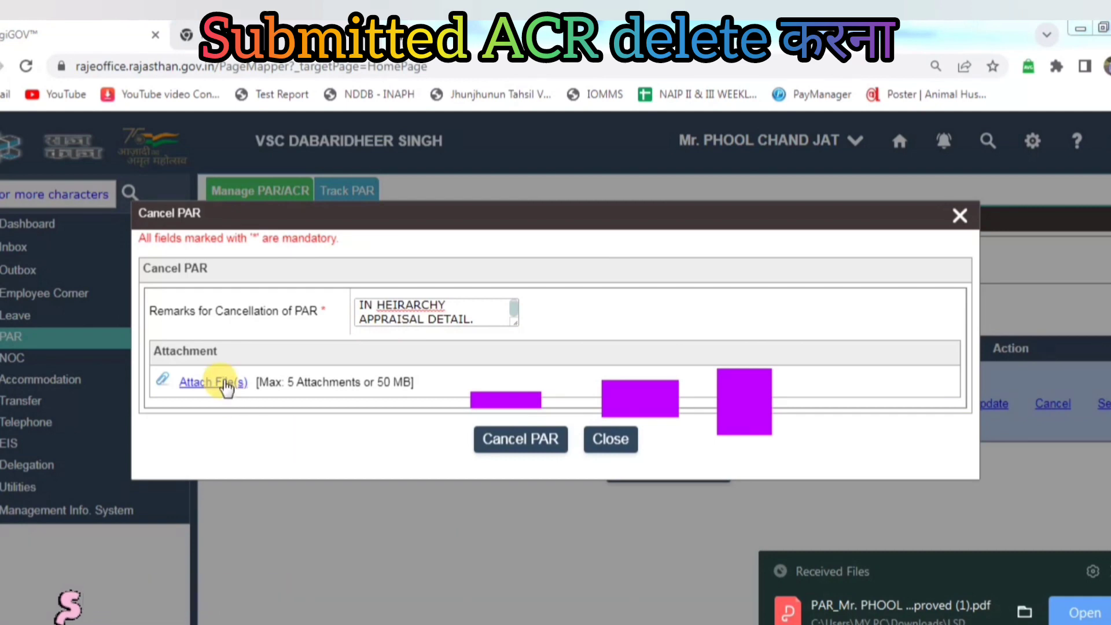
# - Attach the 2022-23 PAR report PDF (102.44 KB) from Downloads to the cancellation
pyautogui.click(224, 383)
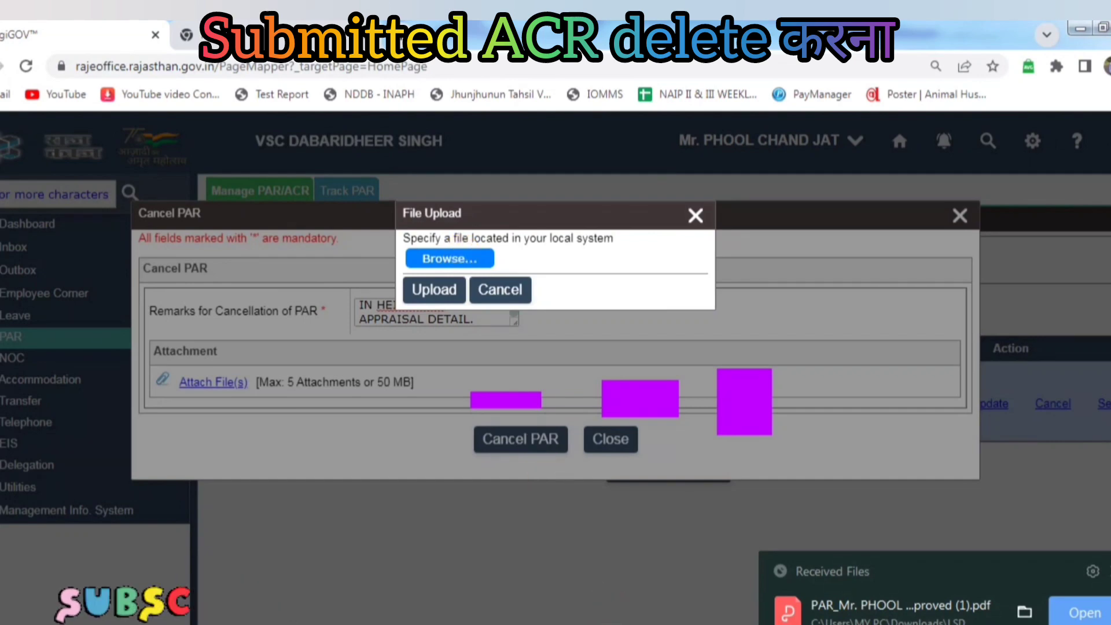
pyautogui.click(450, 259)
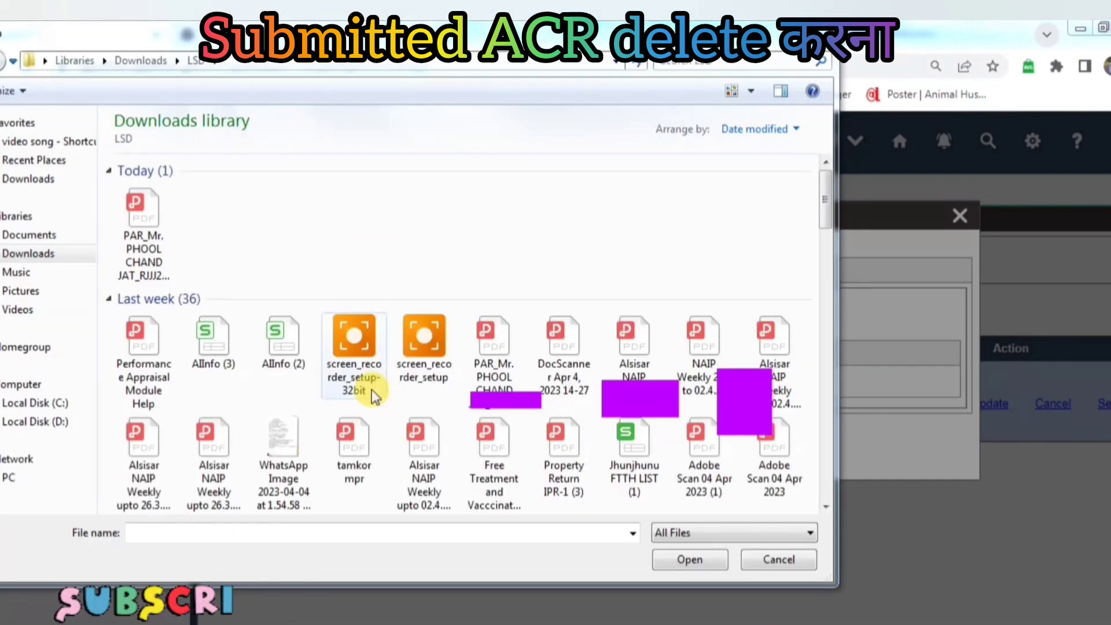
pyautogui.click(145, 242)
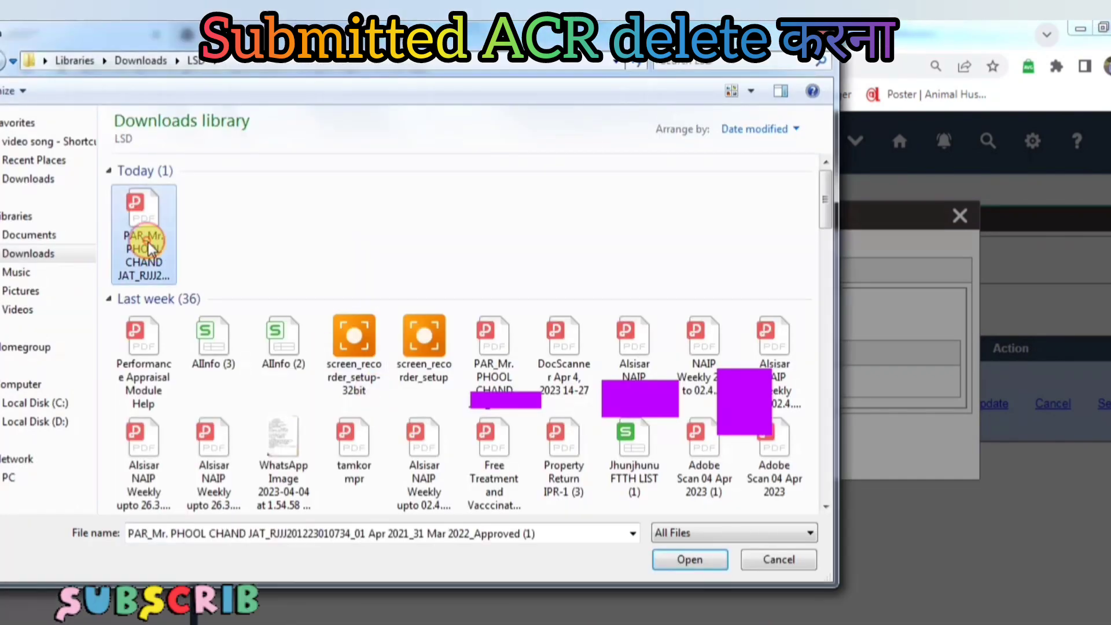
pyautogui.click(698, 562)
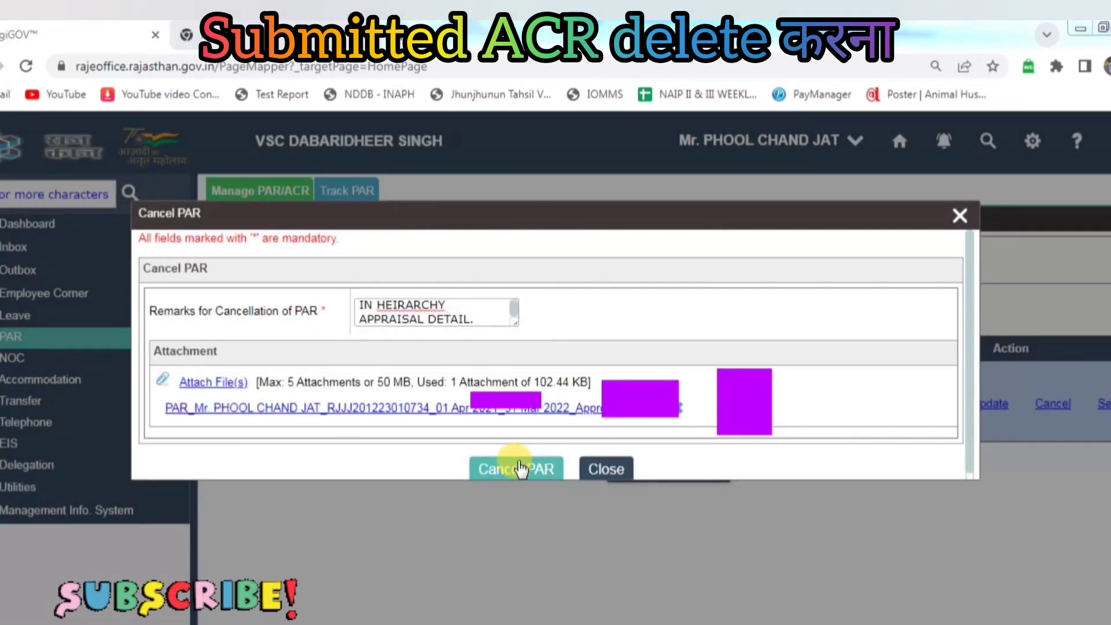
# - Submit and confirm the PAR cancellation, leaving status Hierarchy Not Configured
pyautogui.click(518, 469)
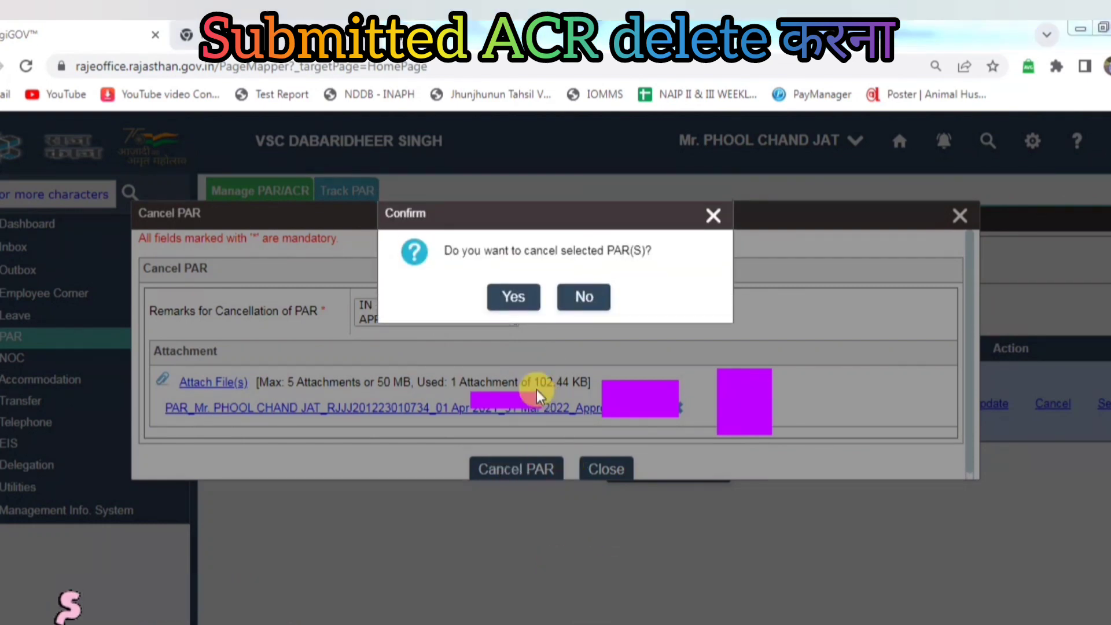
pyautogui.click(537, 308)
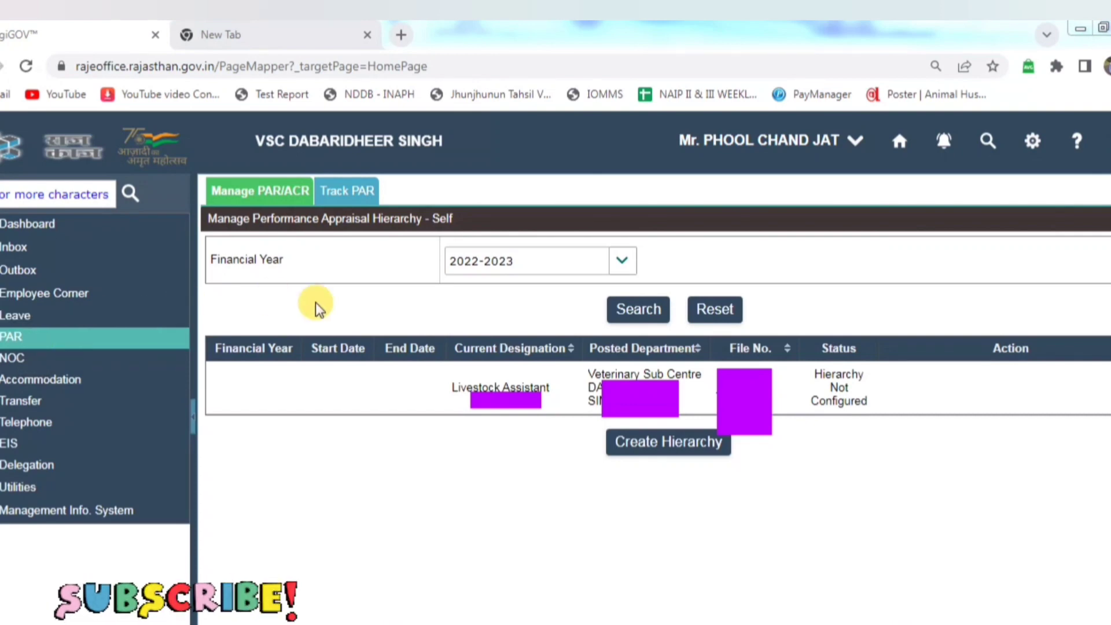
# - Search PAR records for financial year 2022-2023 and open the listed PAR's File Details
pyautogui.click(623, 262)
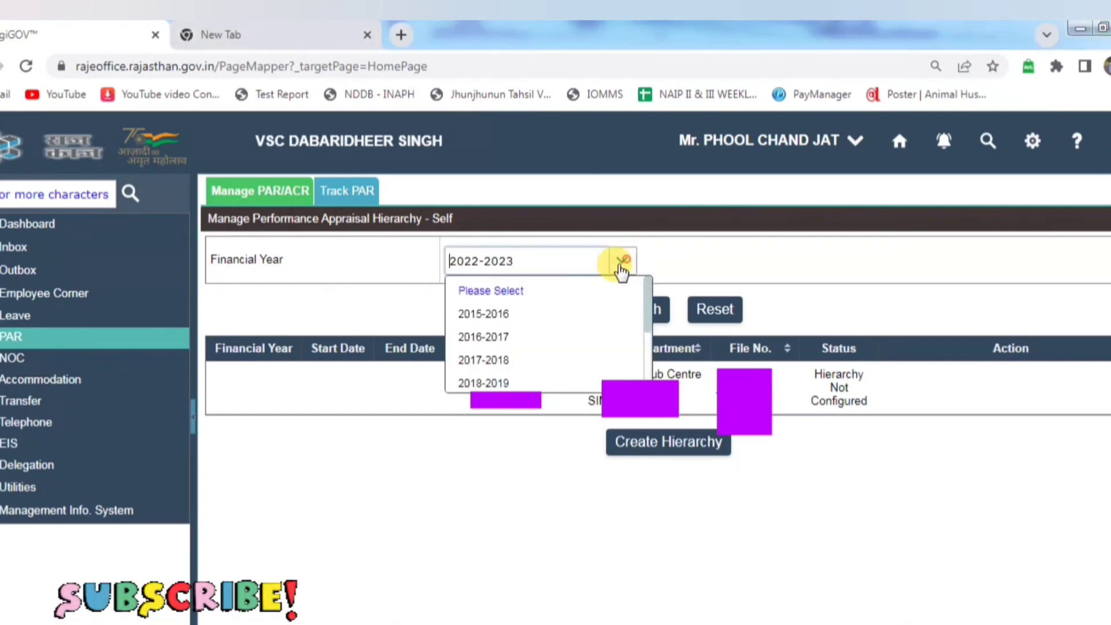
pyautogui.click(489, 476)
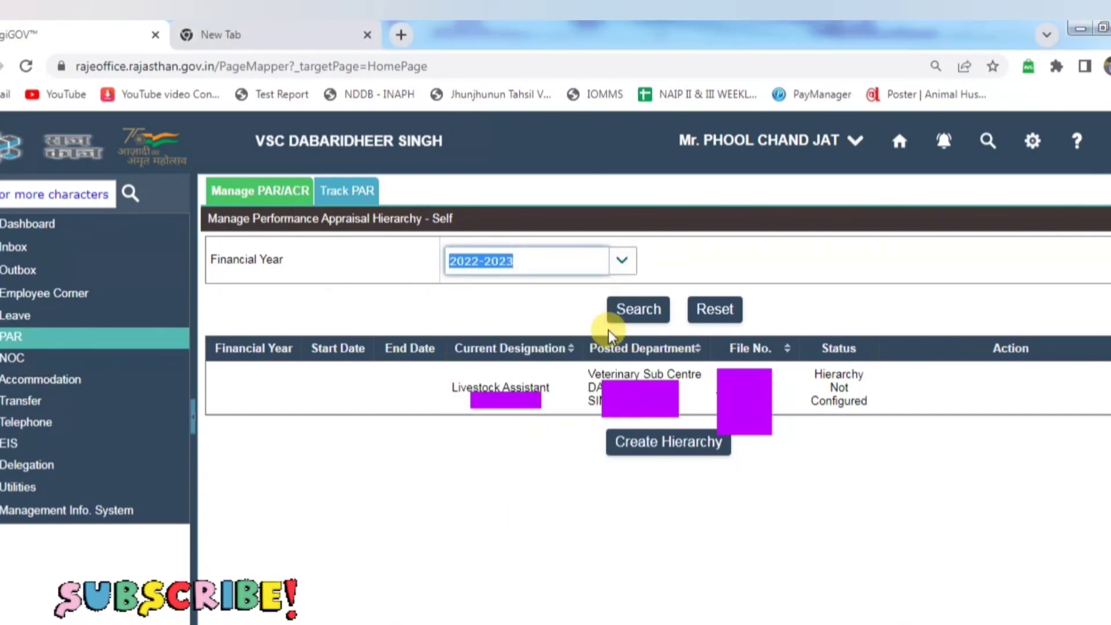
pyautogui.click(629, 312)
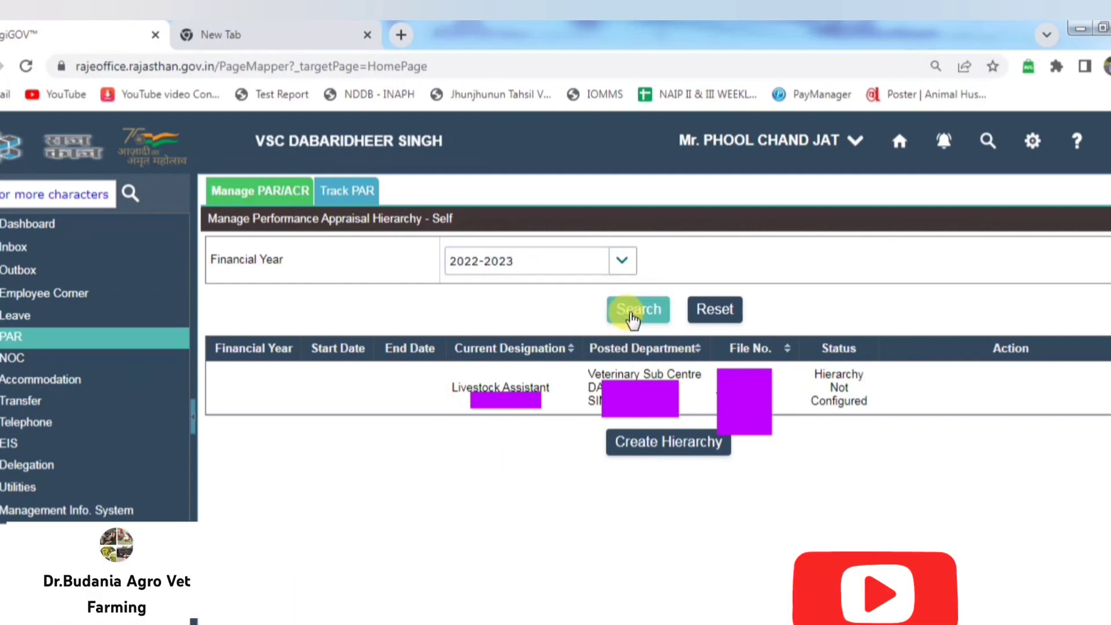
pyautogui.click(783, 393)
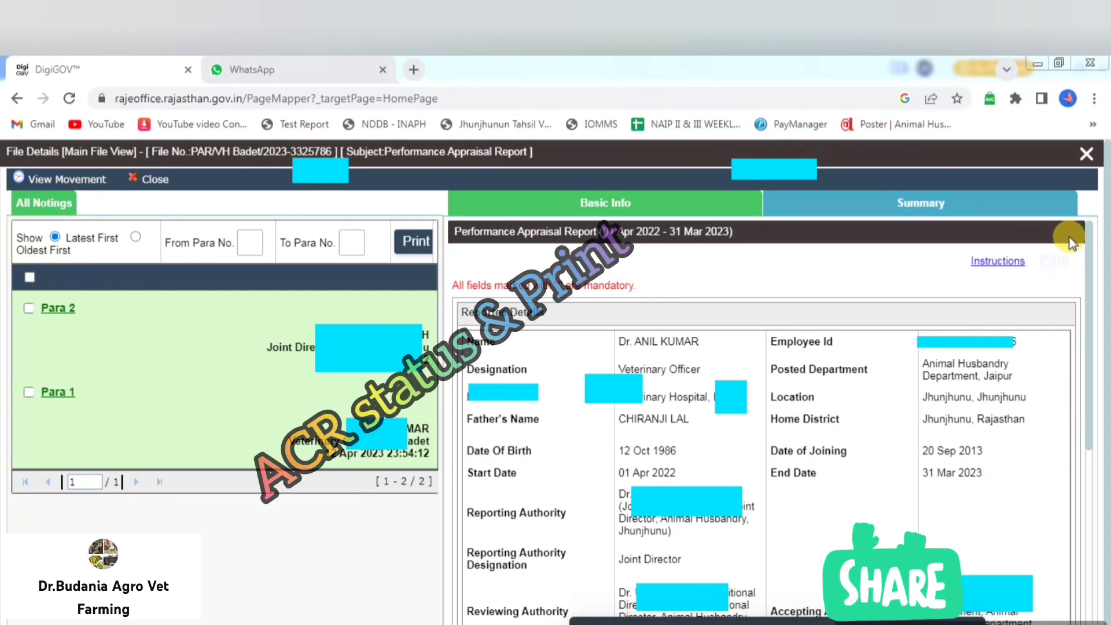
# - Review the printable PAR report, then close it and the File Details window
pyautogui.click(1055, 263)
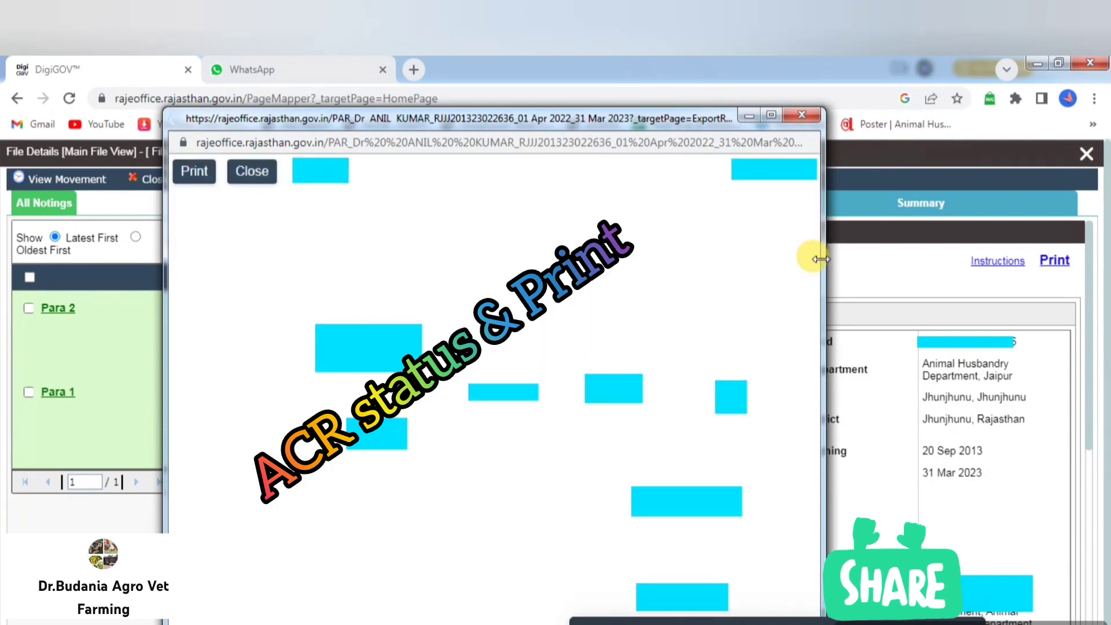
pyautogui.moveTo(805, 248); pyautogui.dragTo(808, 541)
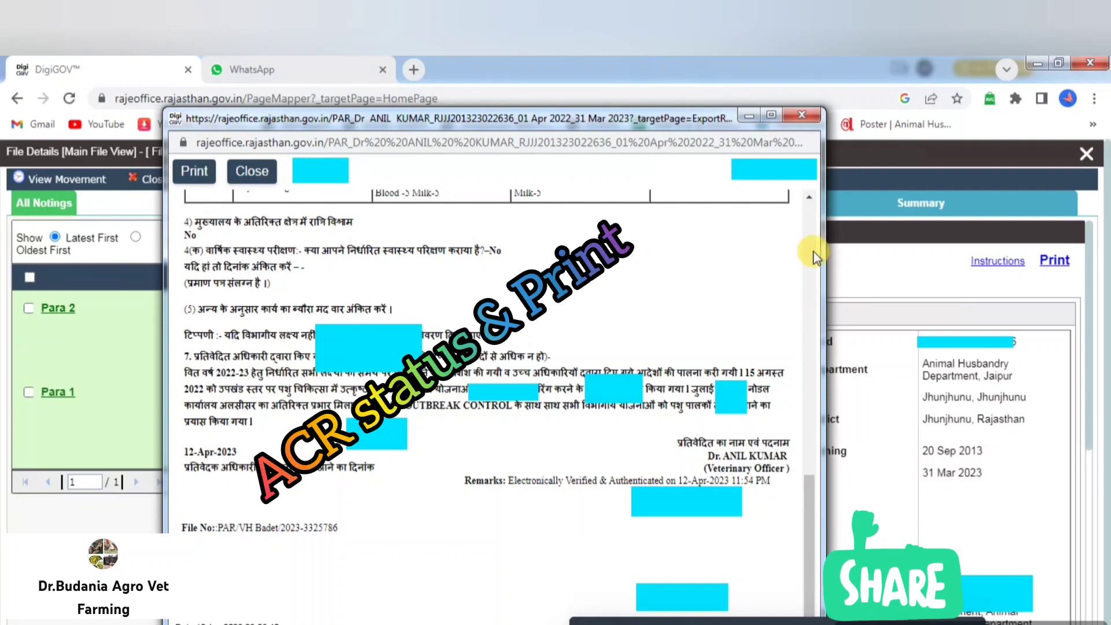
pyautogui.click(802, 116)
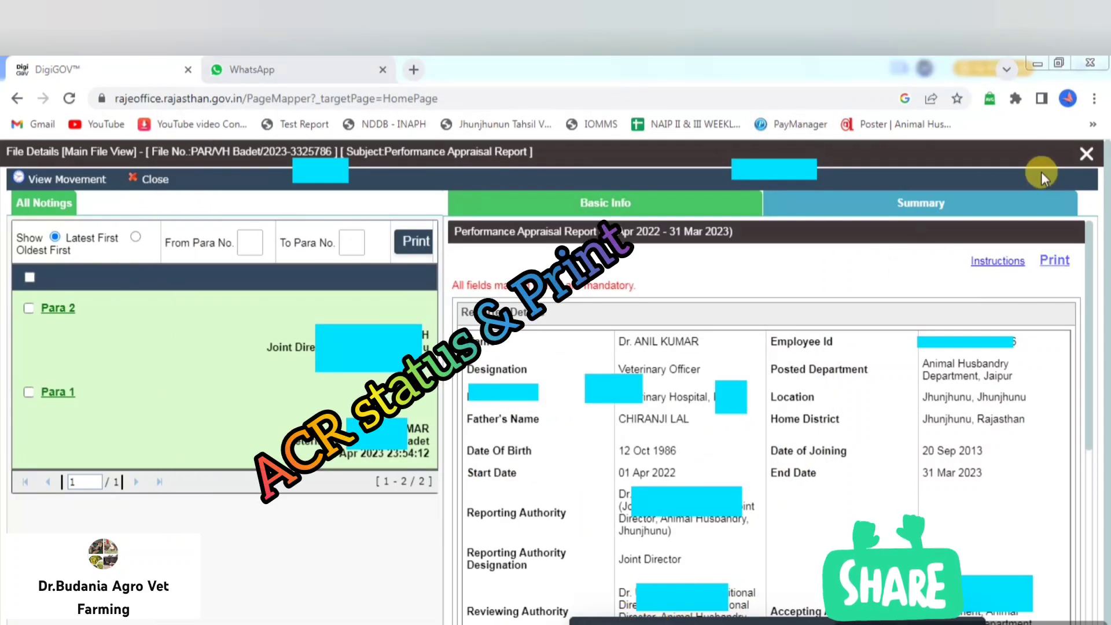
pyautogui.click(1085, 157)
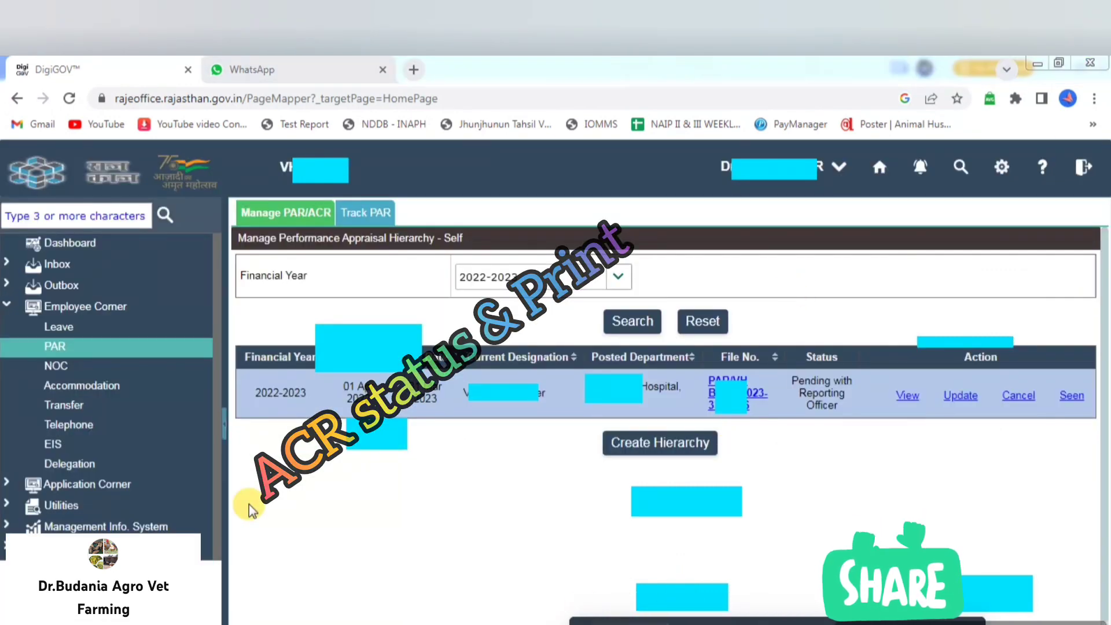
# - Reopen the PAR file from the PAR records page, then switch to the RajKaj home page's circulars
pyautogui.click(63, 348)
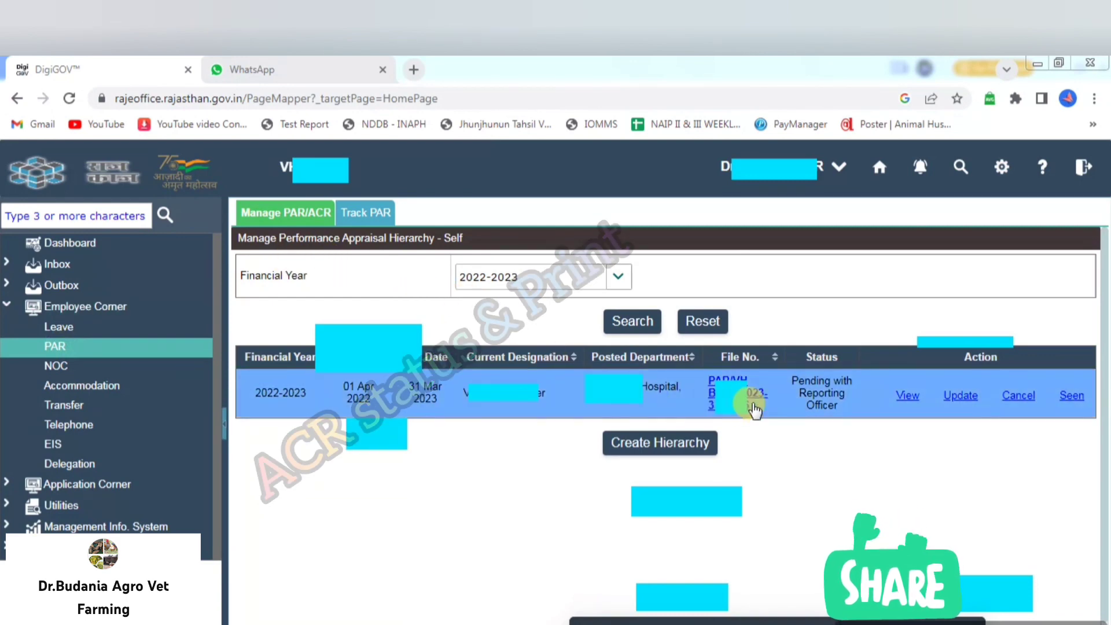
pyautogui.click(728, 395)
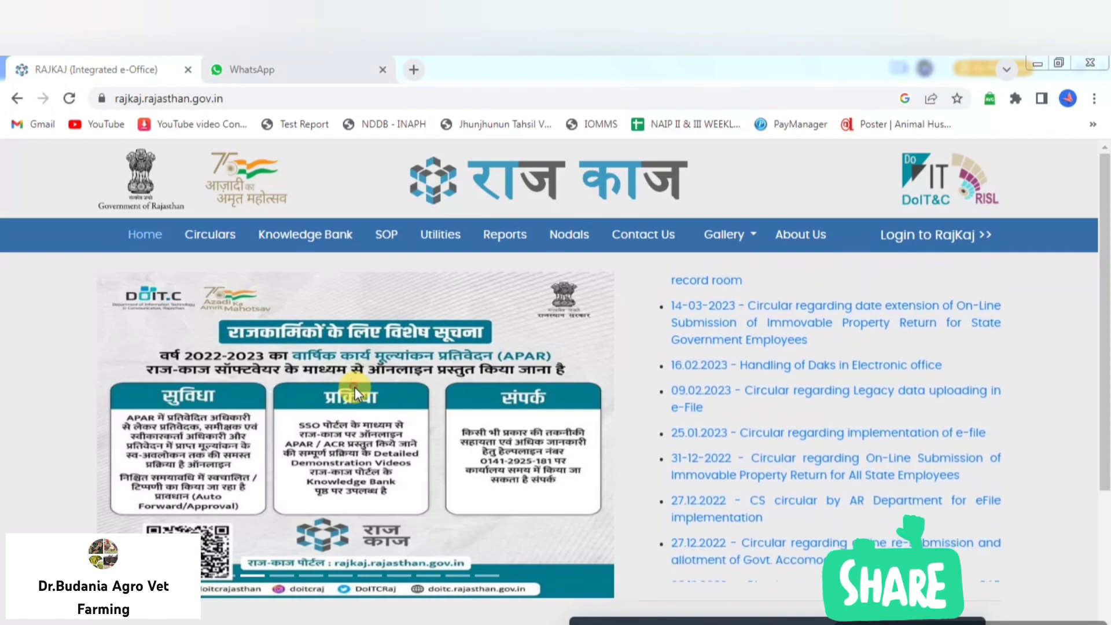
pyautogui.click(356, 389)
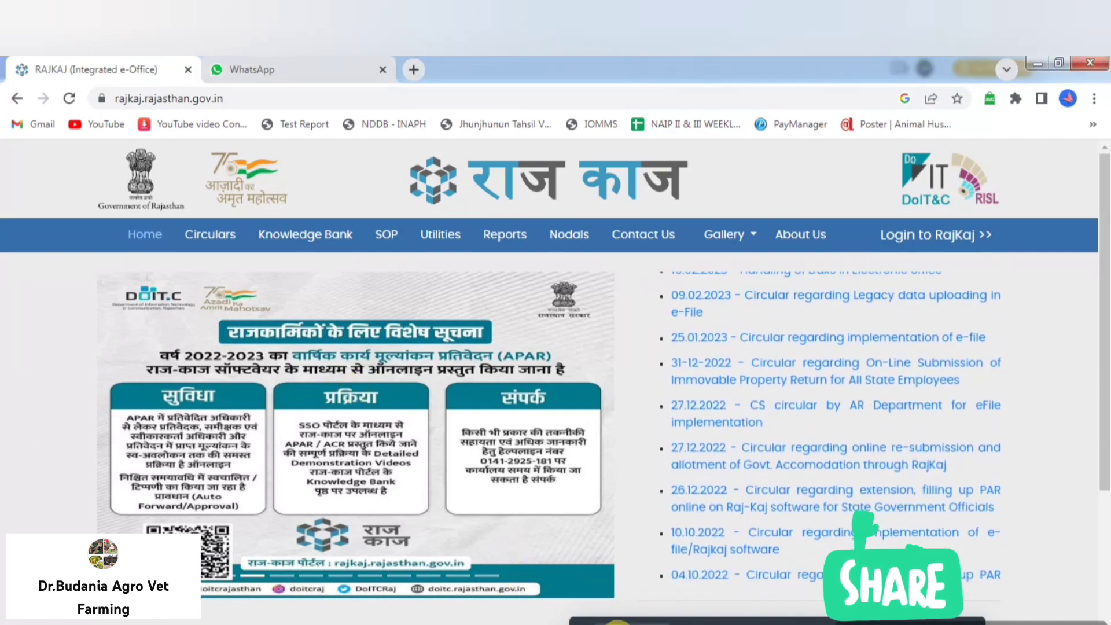